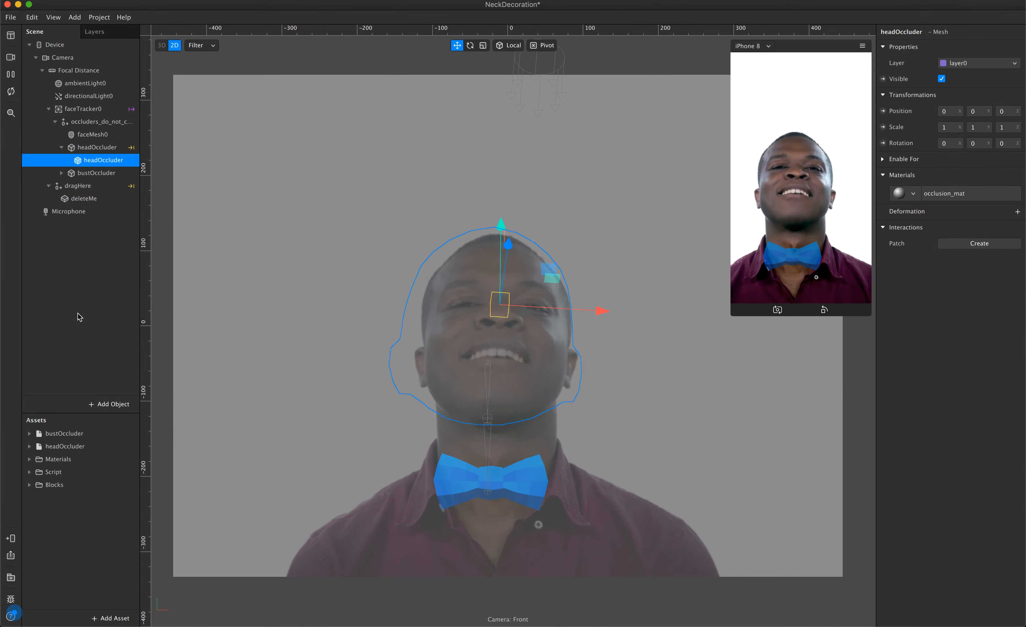
Collapse headOccluder in the scene tree, examine the scene in 3D from several preset views, and return to the 2D view.
left_click(61, 147)
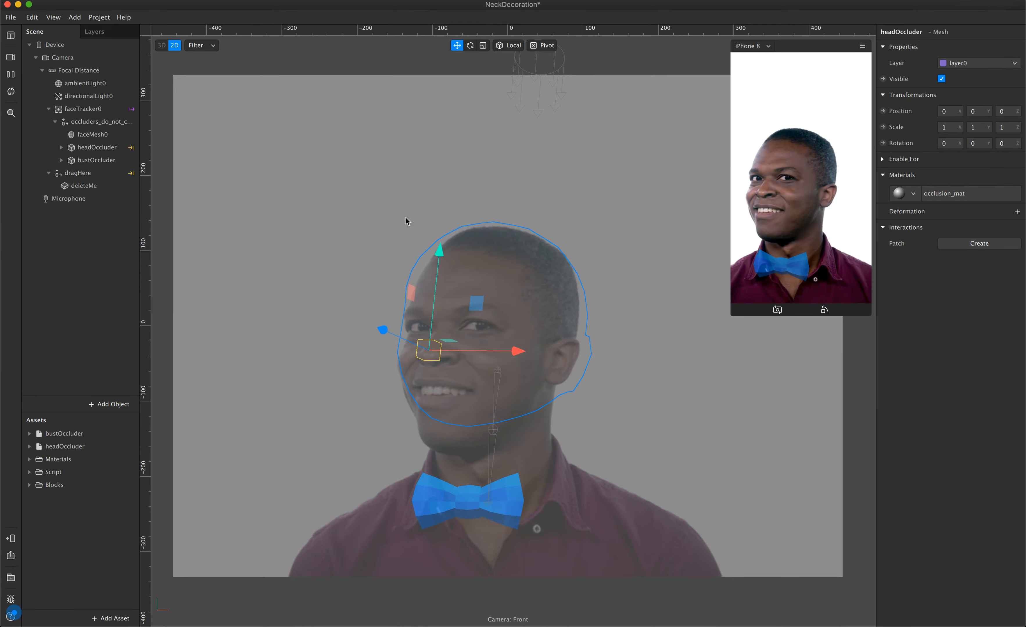
left_click(161, 46)
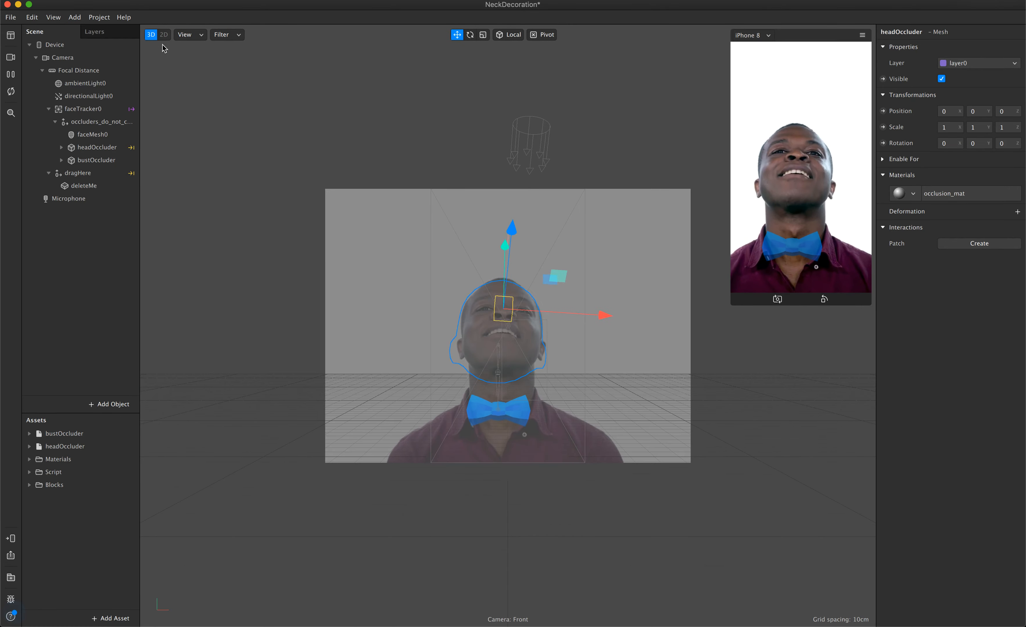
left_click(196, 38)
left_click(208, 86)
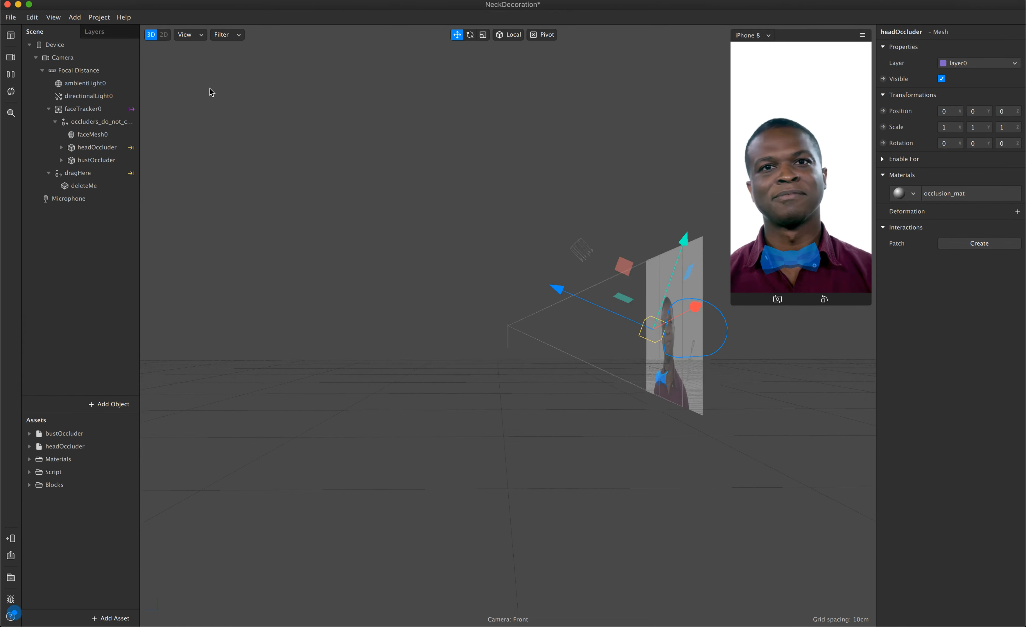
left_click(196, 40)
left_click(199, 118)
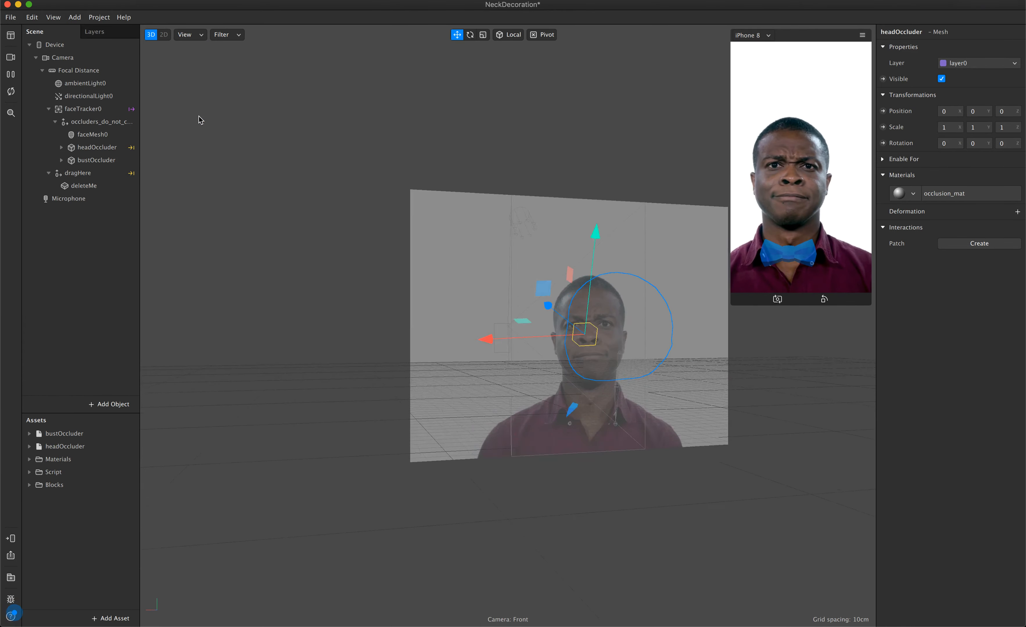
left_click(199, 38)
left_click(203, 69)
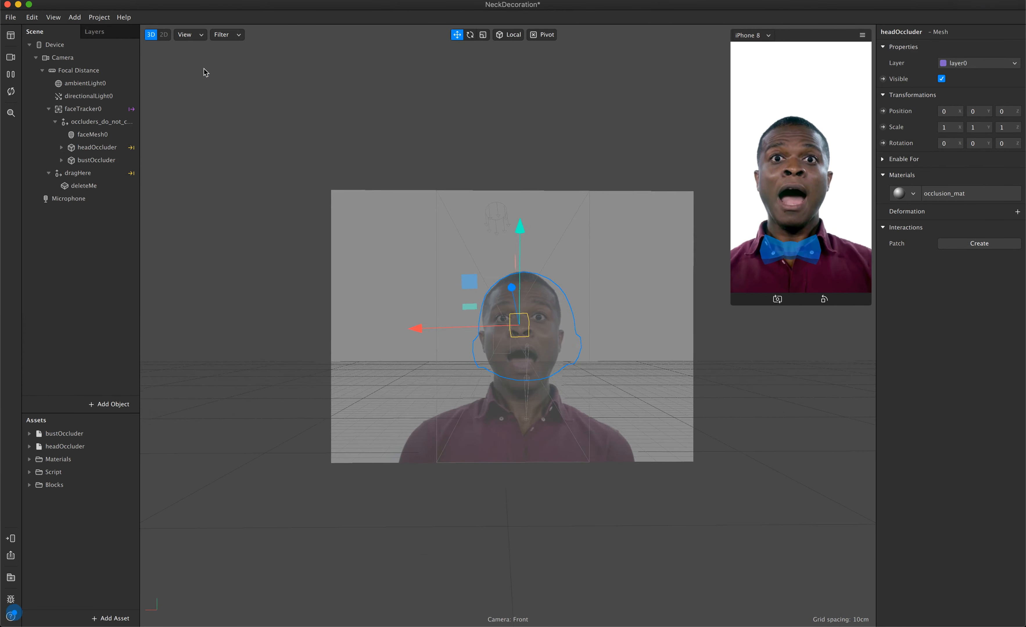
left_click(164, 34)
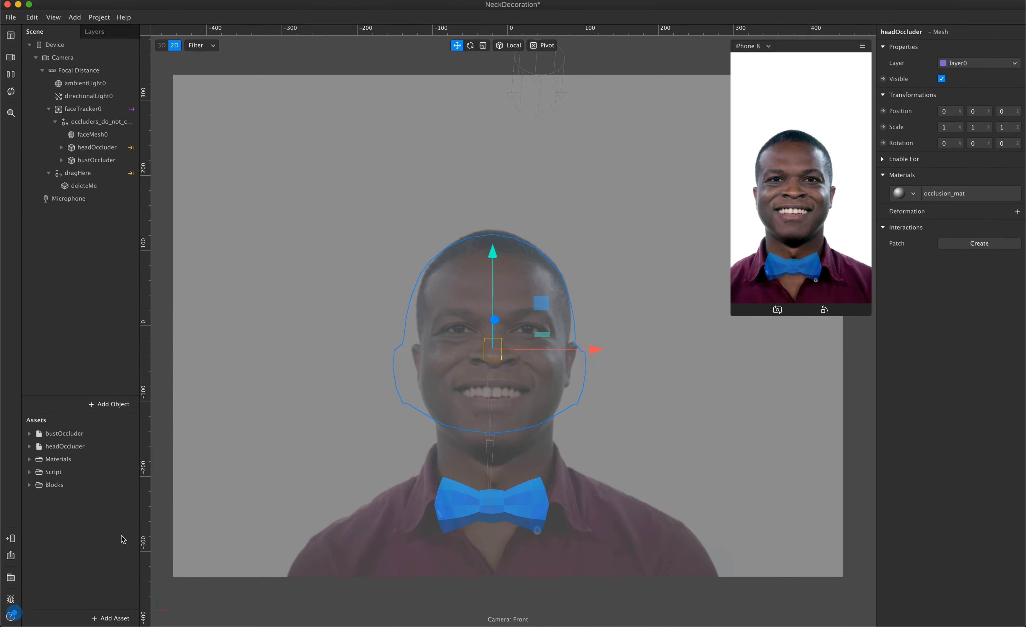
Import the free Torus Primitive from the AR Library's 3D Shapes collection and close the library.
left_click(108, 618)
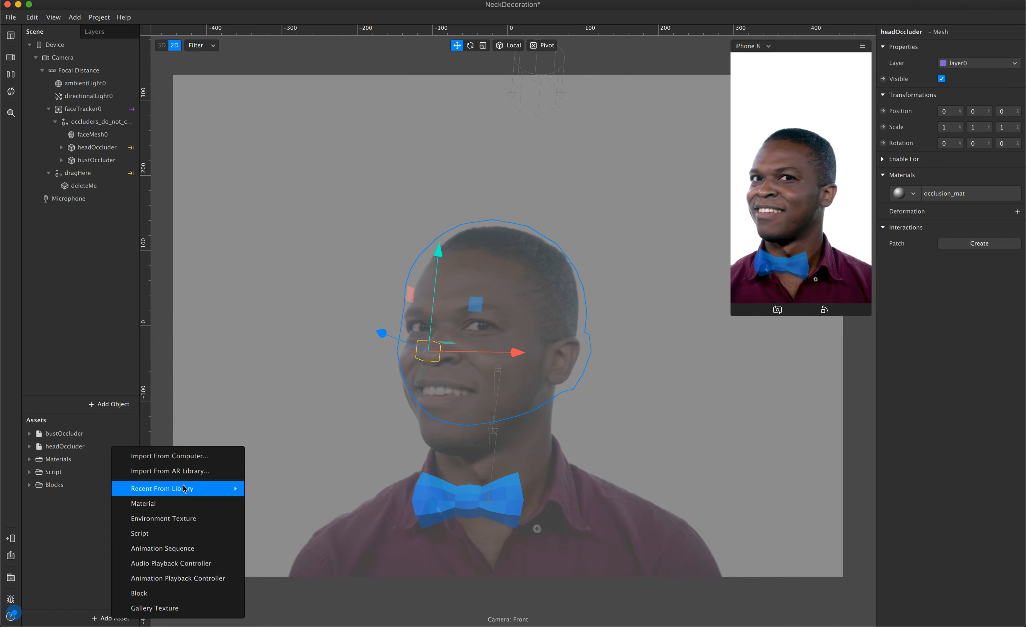
left_click(202, 472)
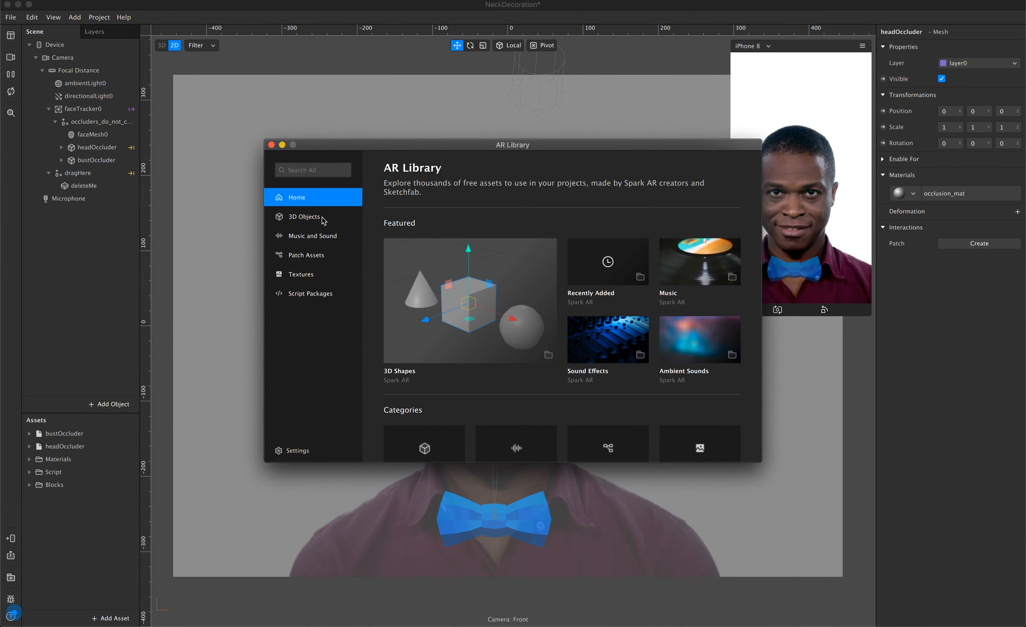
left_click(475, 313)
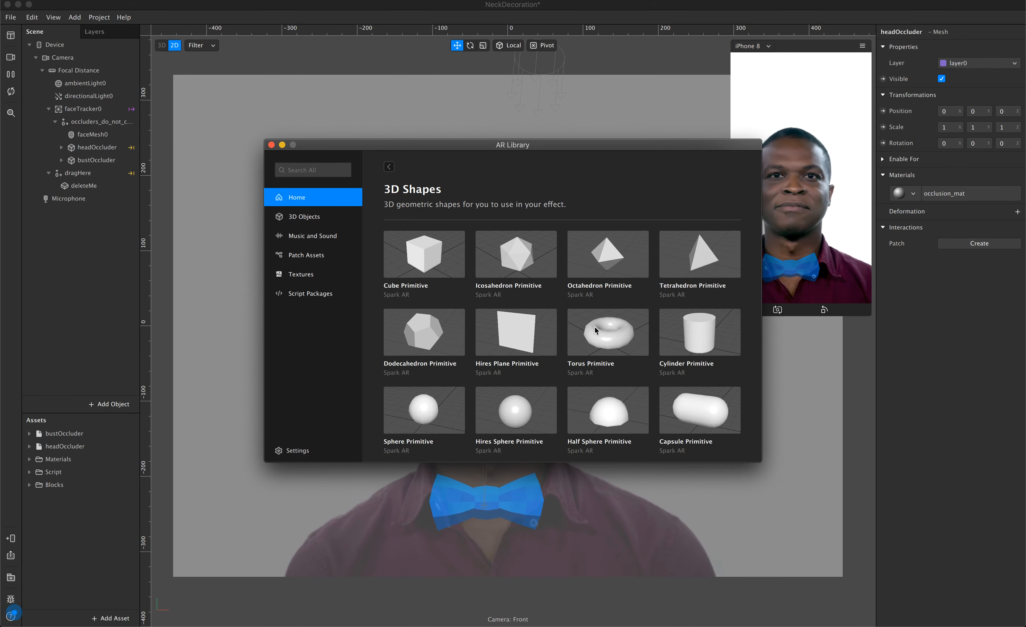
left_click(615, 340)
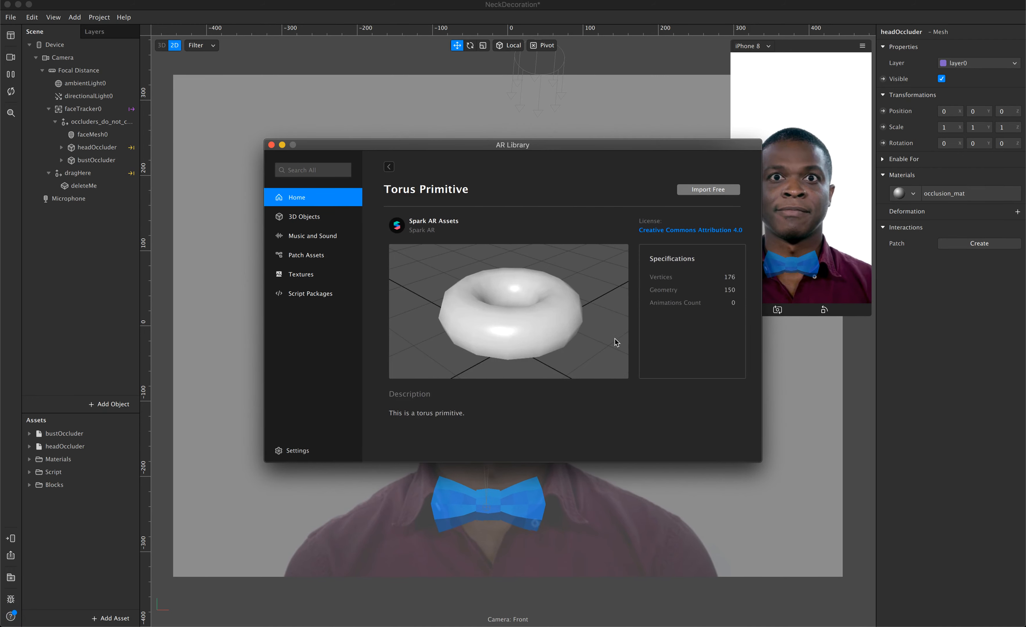
left_click(707, 189)
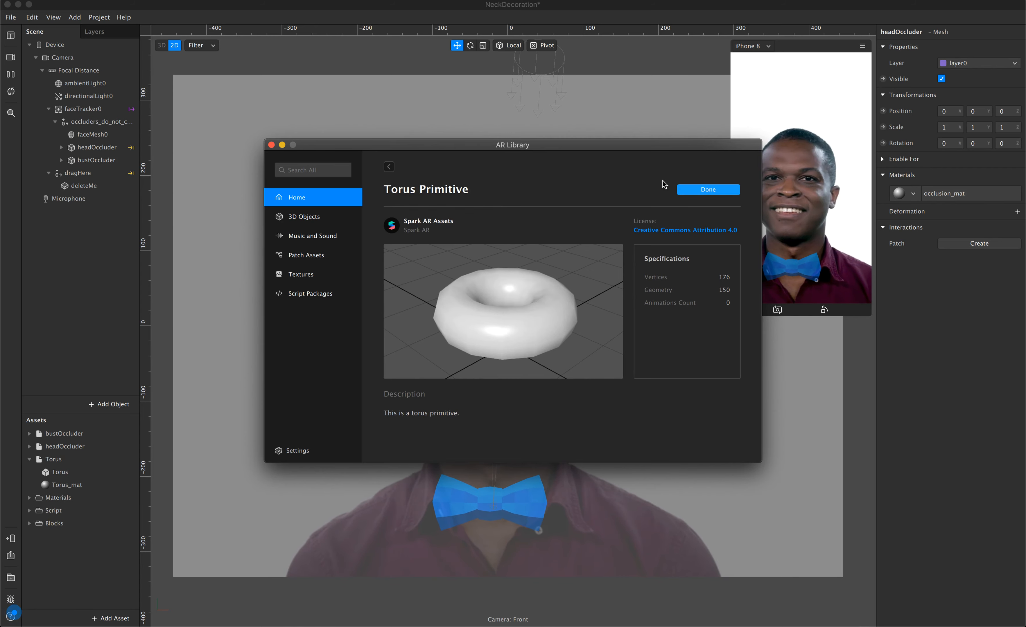
left_click(272, 146)
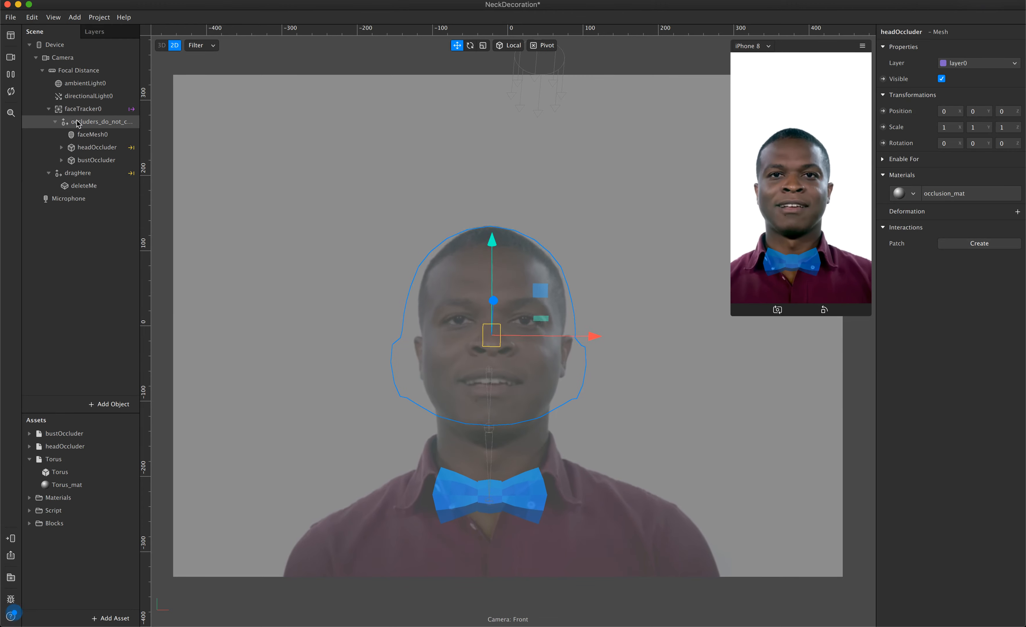
Collapse the occluders group under faceTracker0 in the scene tree and show the Patch Editor.
left_click(55, 122)
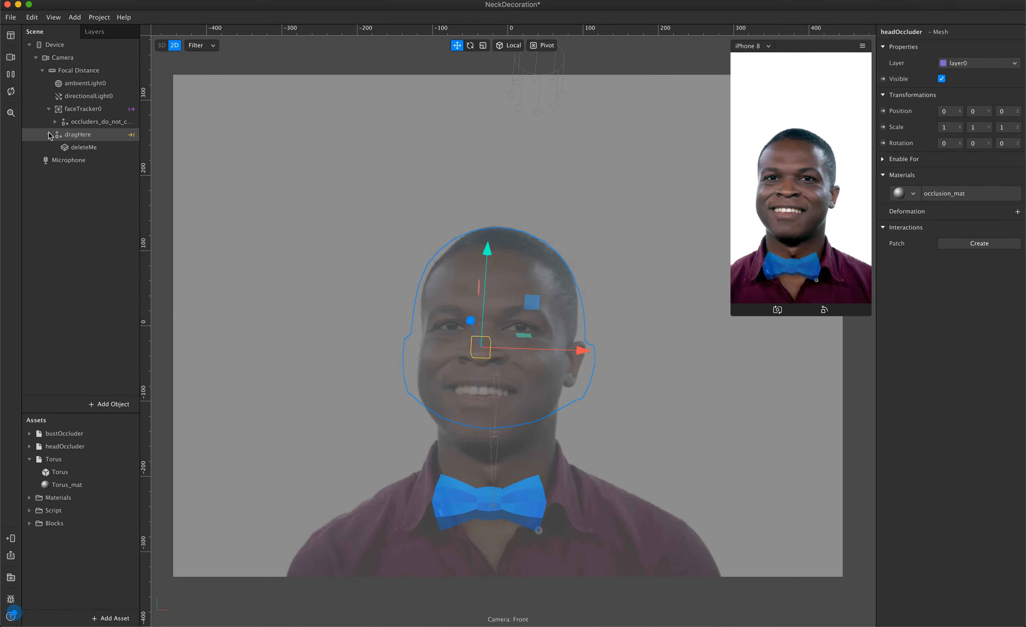
left_click(48, 135)
left_click(48, 134)
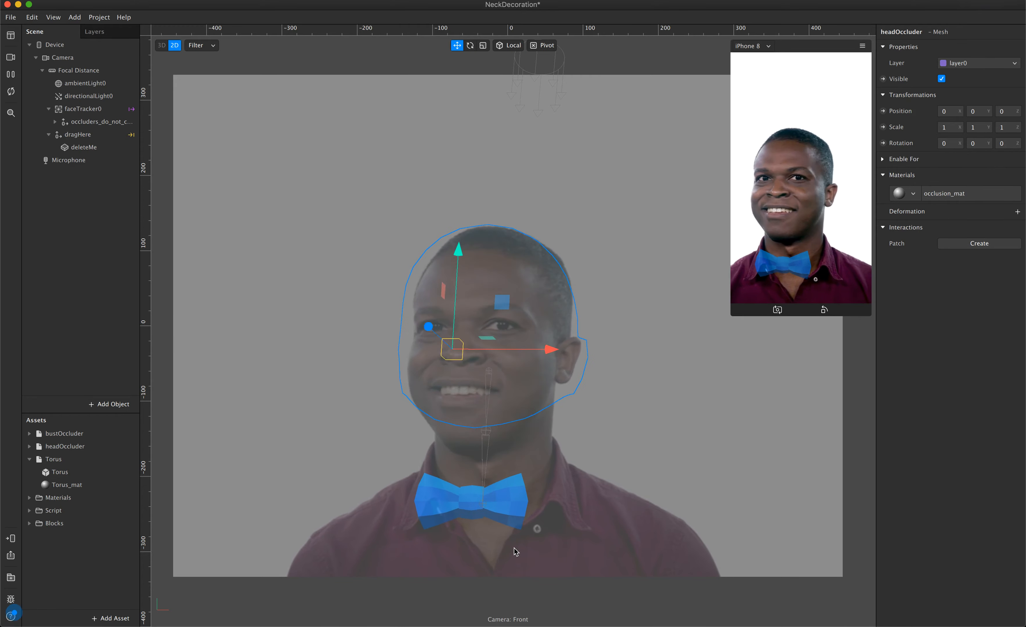
left_click(52, 17)
left_click(71, 40)
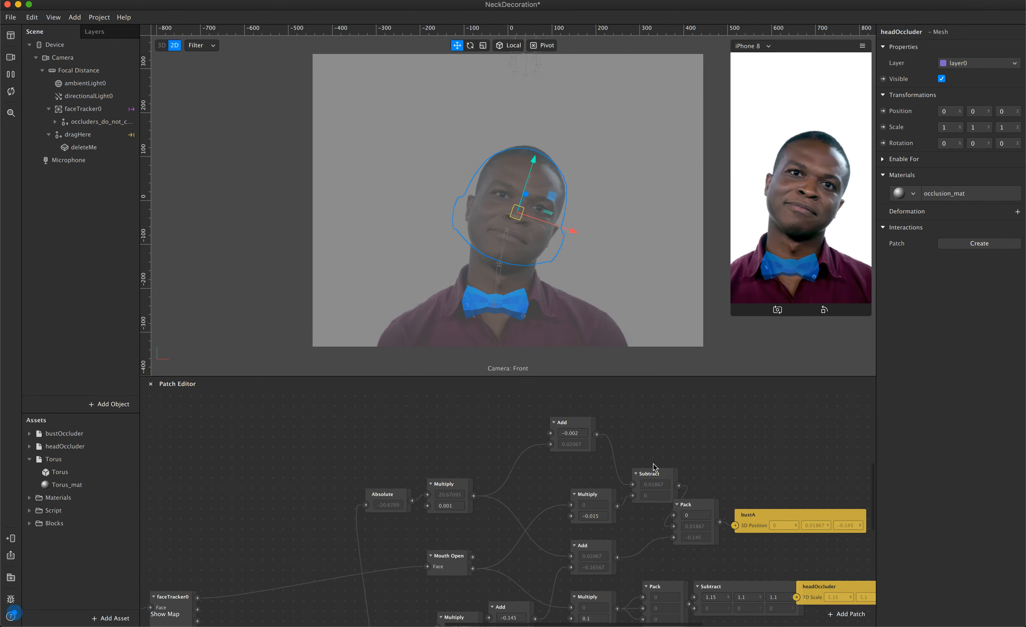
Examine the patch graph from the Face Finder and faceTracker0 patches through to the bust, headOccluder and dragHere position, scale and rotation outputs.
scroll(654, 464, "down", 3)
scroll(653, 464, "right", 5)
scroll(653, 464, "down", 3)
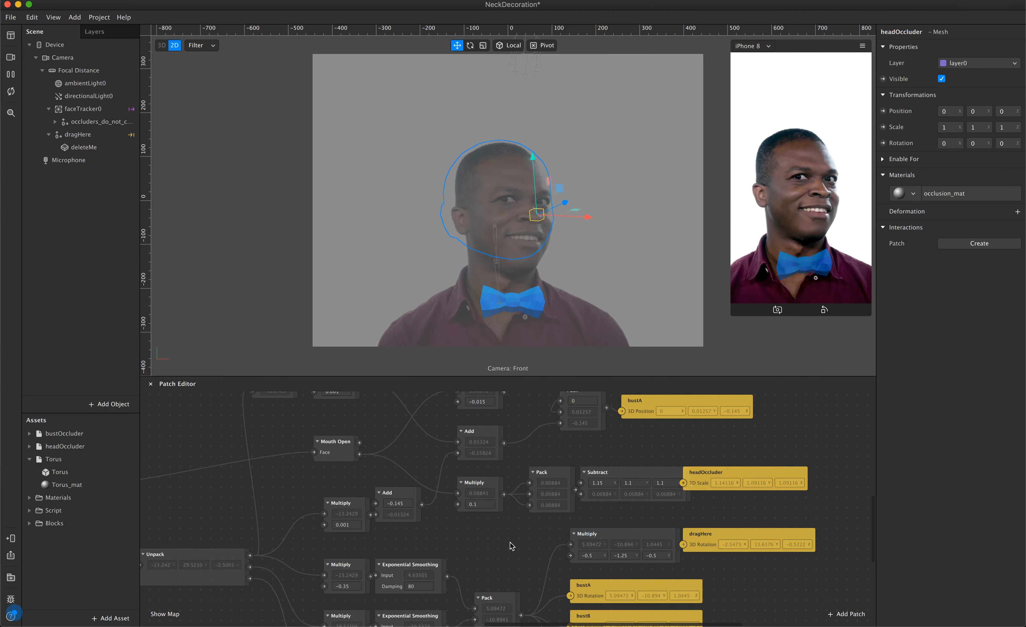
scroll(511, 546, "down", 3)
scroll(511, 547, "left", 2)
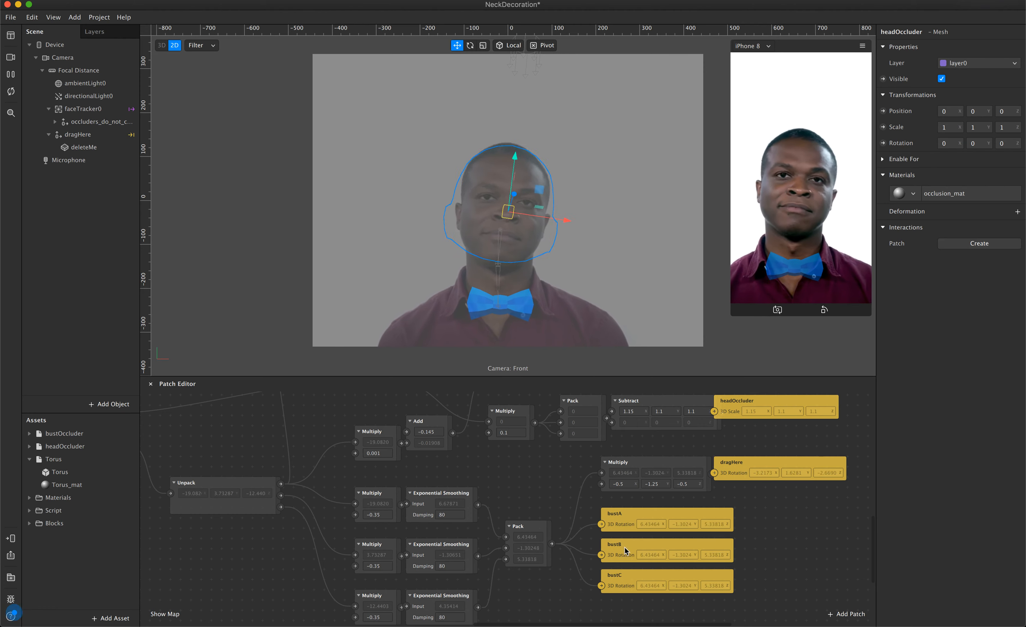
scroll(582, 528, "left", 2)
scroll(577, 519, "down", 1)
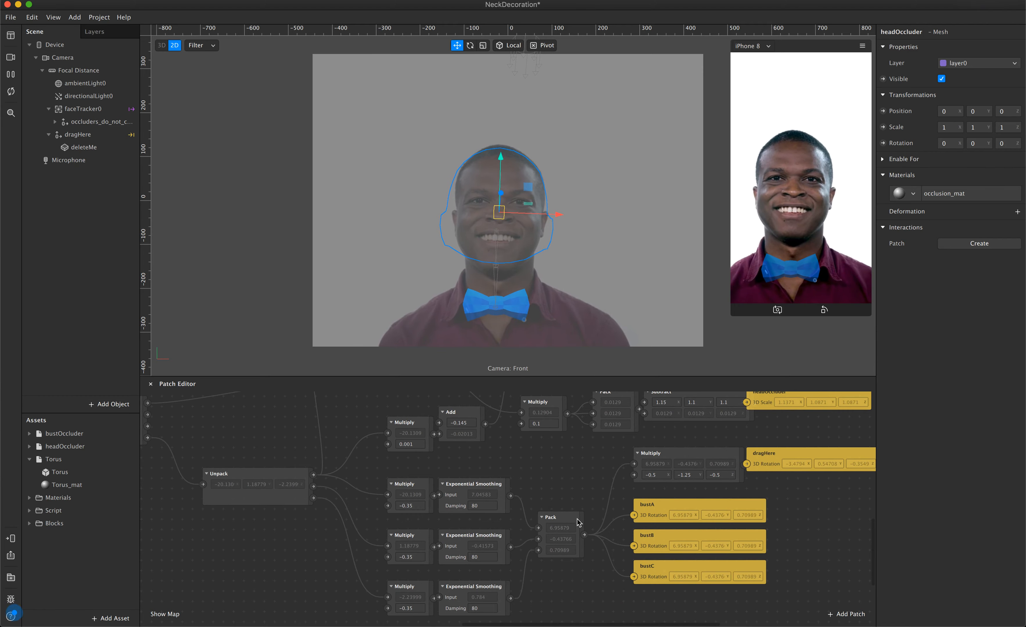
scroll(577, 520, "up", 3)
scroll(576, 520, "left", 3)
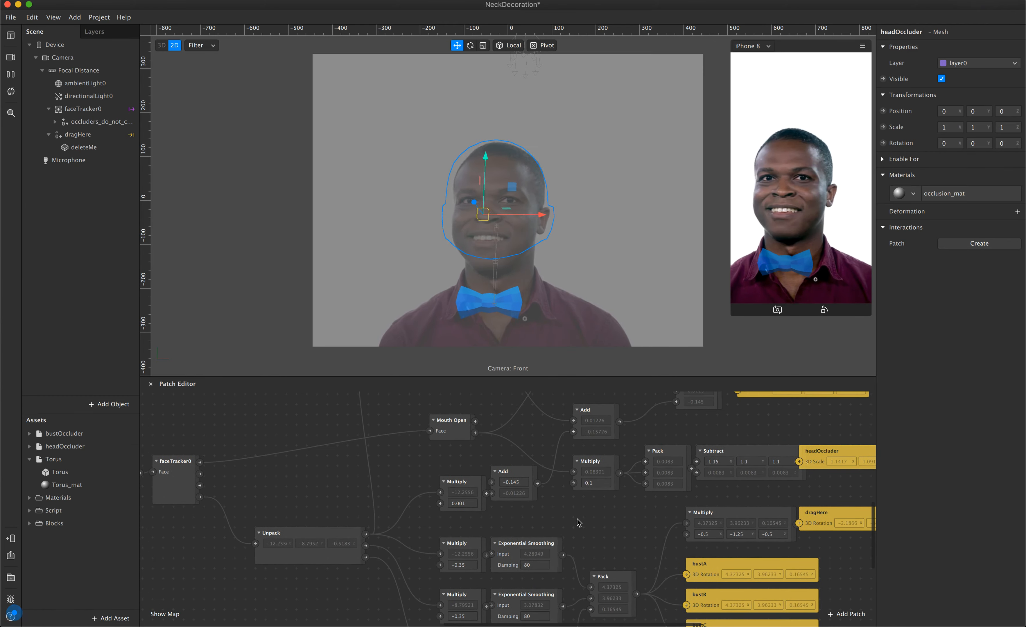
scroll(577, 519, "right", 3)
scroll(577, 519, "up", 2)
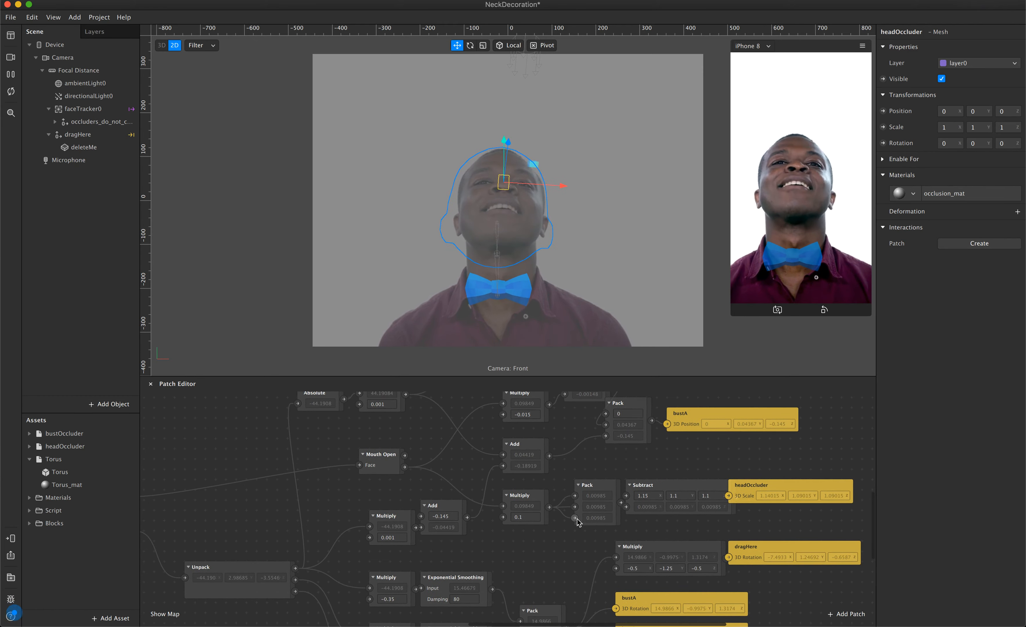
scroll(577, 519, "left", 5)
scroll(577, 519, "up", 2)
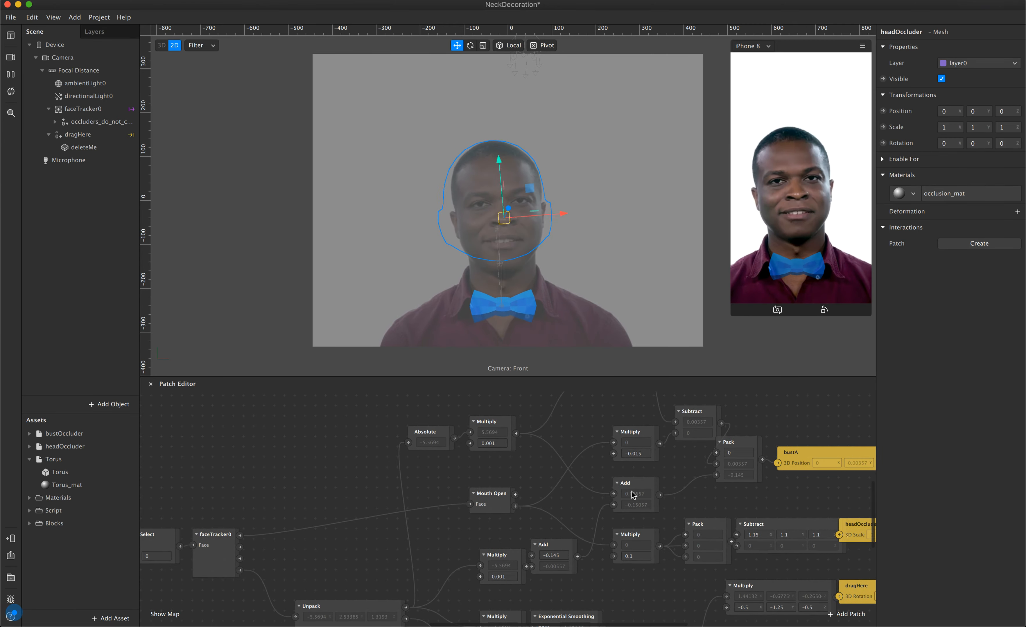
scroll(633, 494, "right", 4)
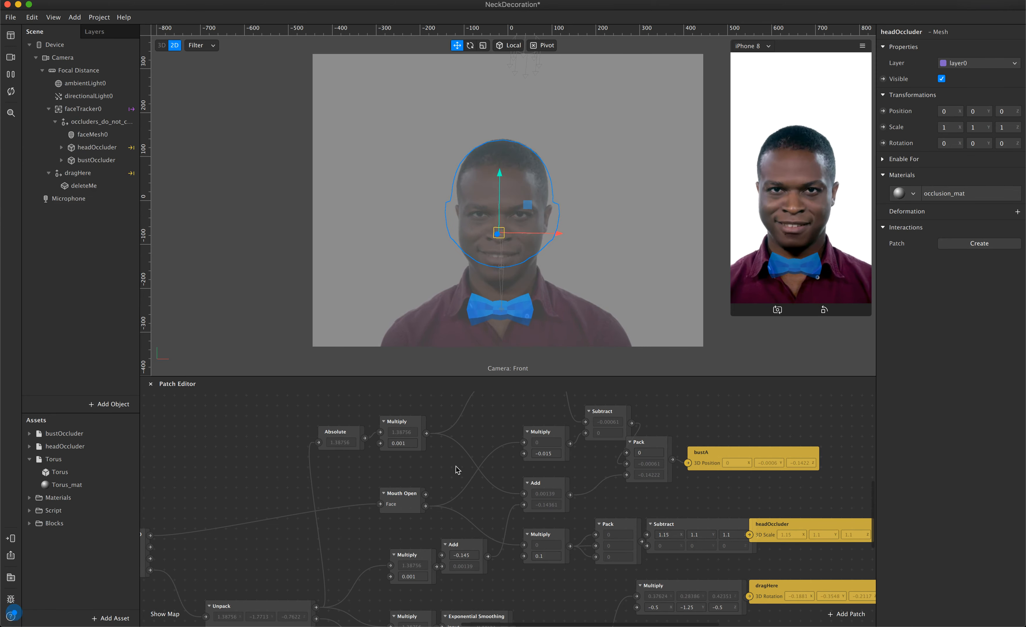
scroll(499, 539, "left", 10)
scroll(499, 539, "down", 5)
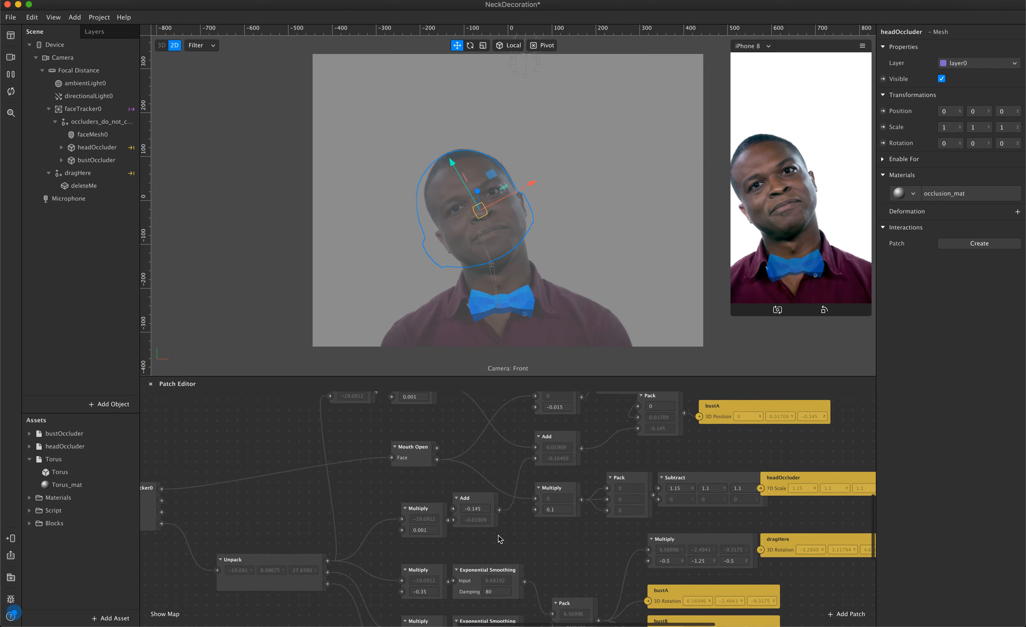
scroll(499, 539, "left", 2)
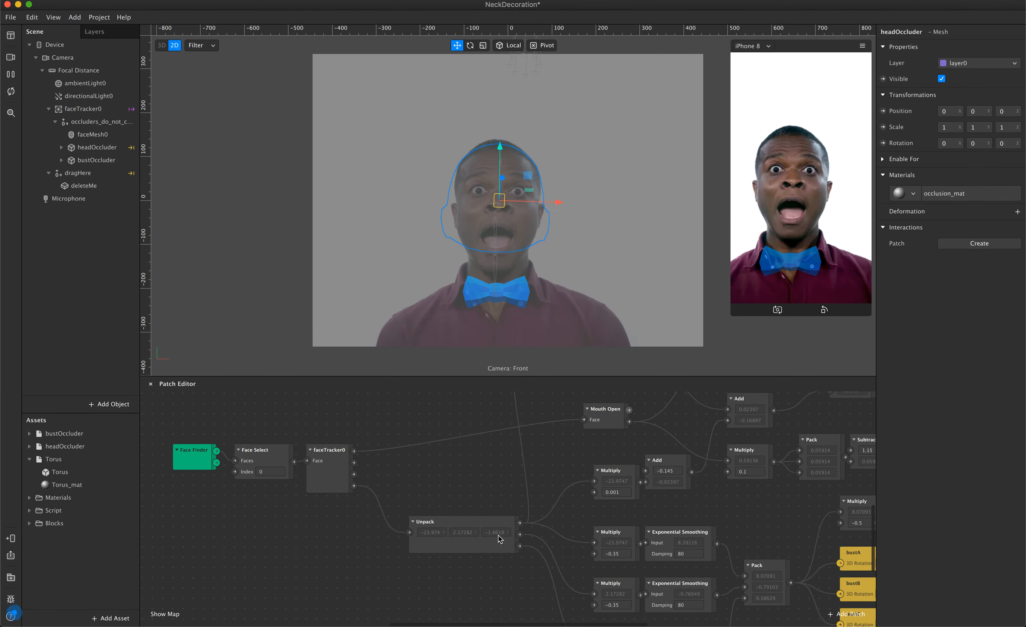
scroll(546, 494, "right", 10)
scroll(546, 494, "up", 3)
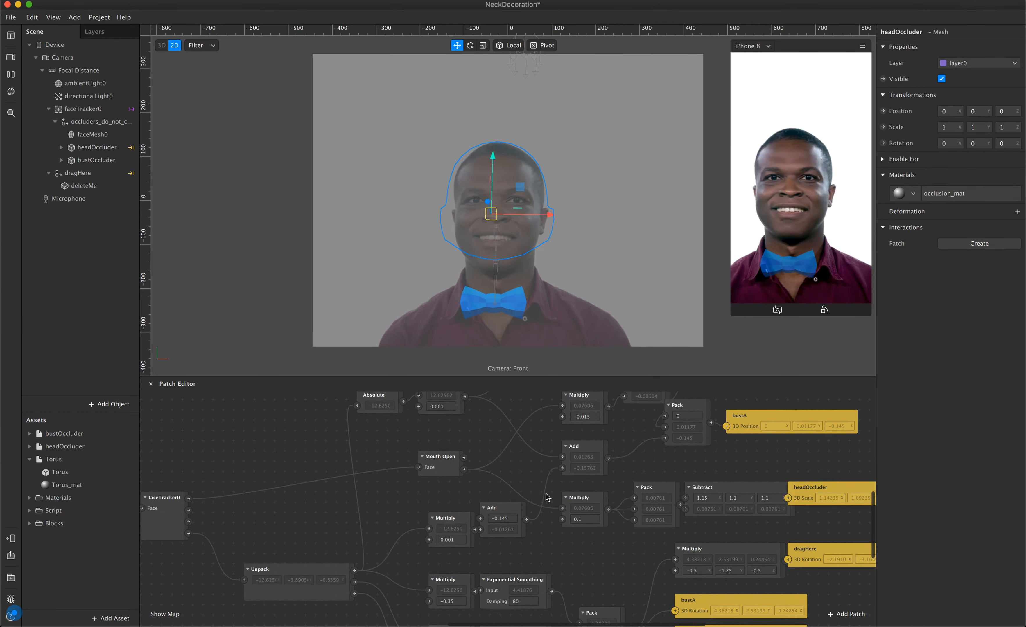
scroll(546, 498, "right", 2)
scroll(546, 498, "up", 2)
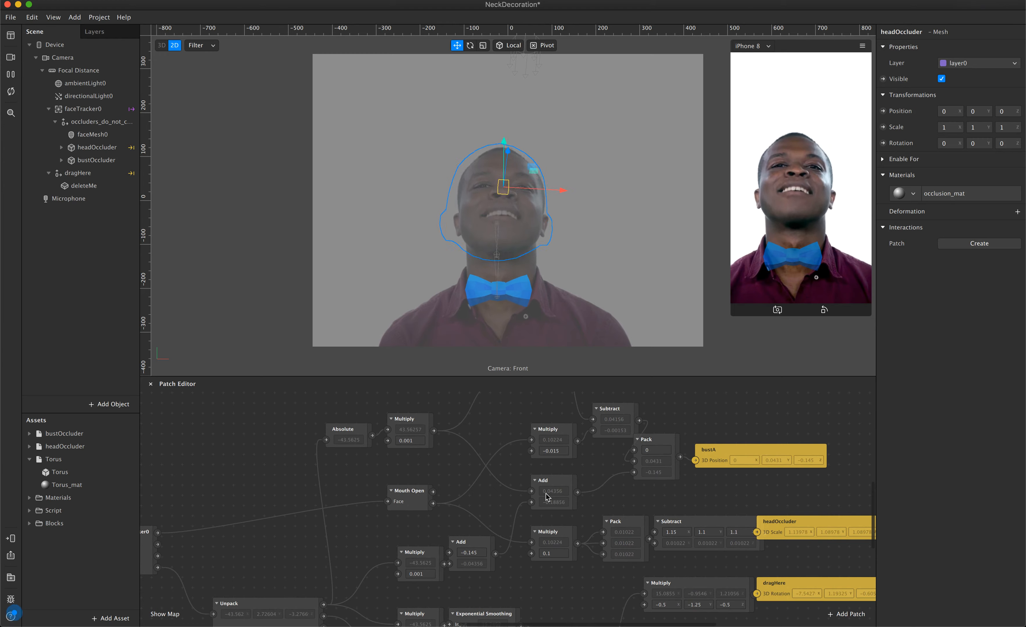
scroll(545, 493, "right", 4)
scroll(545, 493, "down", 4)
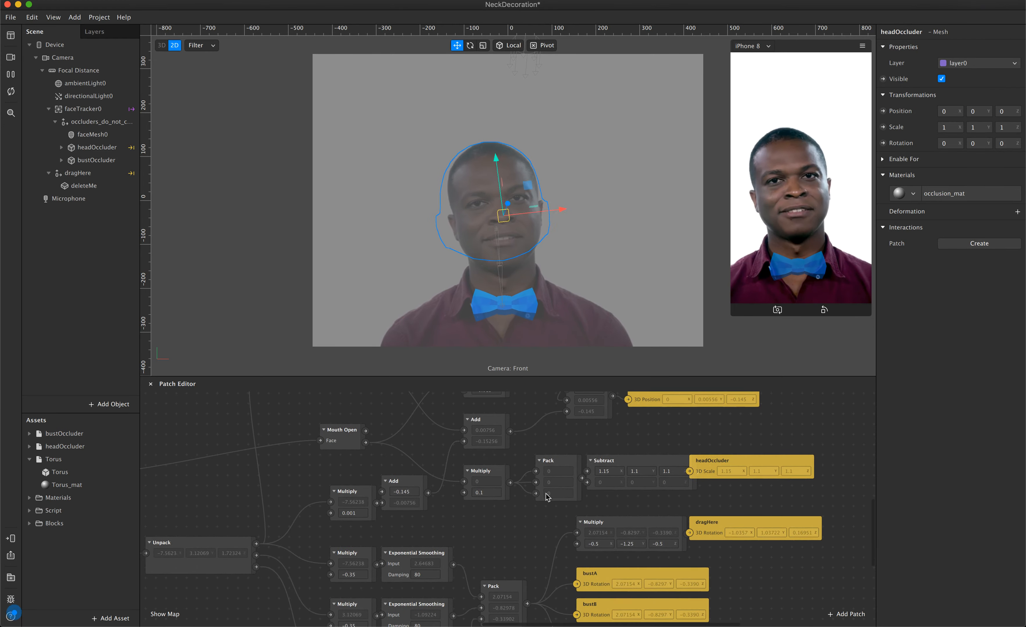
scroll(545, 497, "down", 2)
scroll(546, 497, "left", 1)
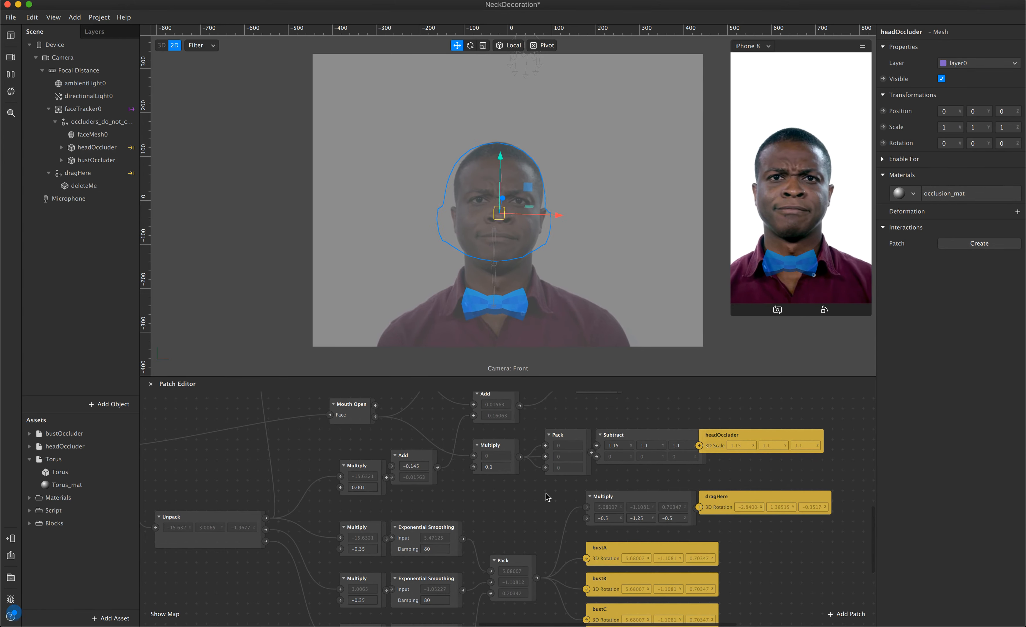
scroll(547, 496, "down", 2)
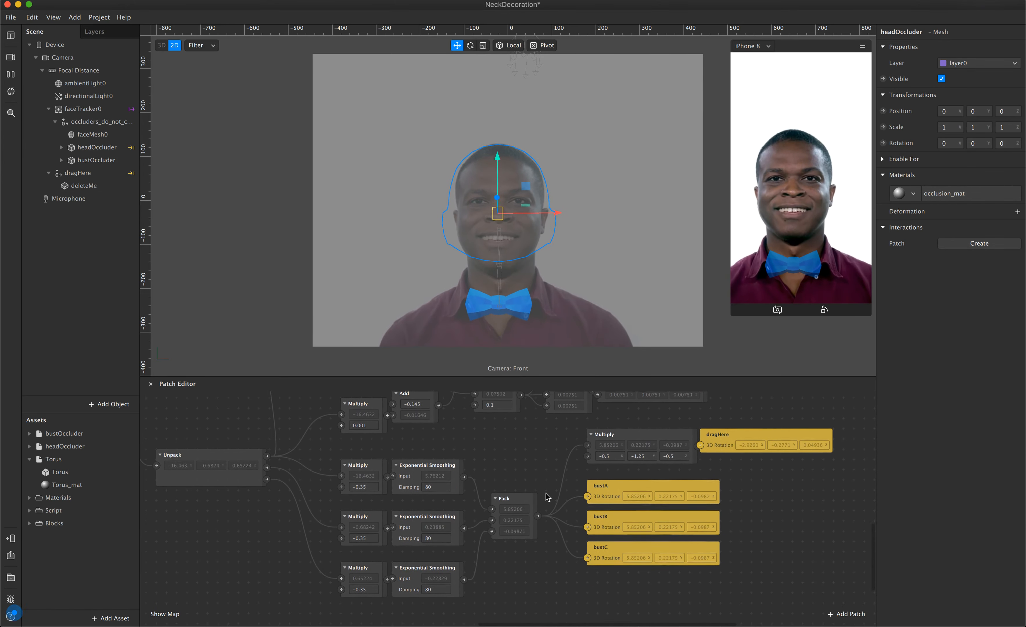
scroll(547, 497, "up", 1)
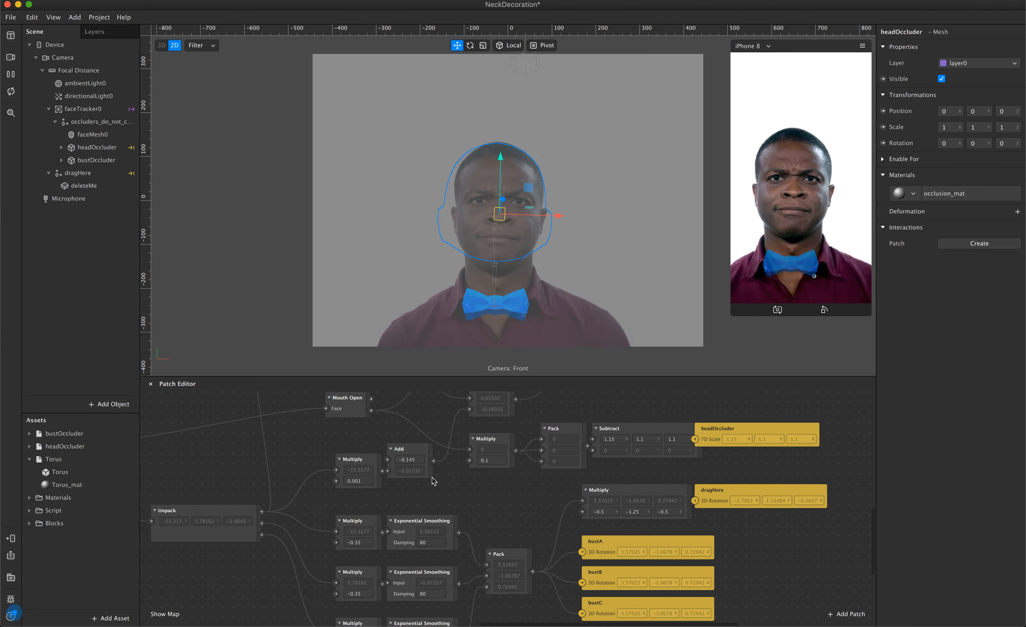
Insert a null object into the scene.
left_click(126, 407)
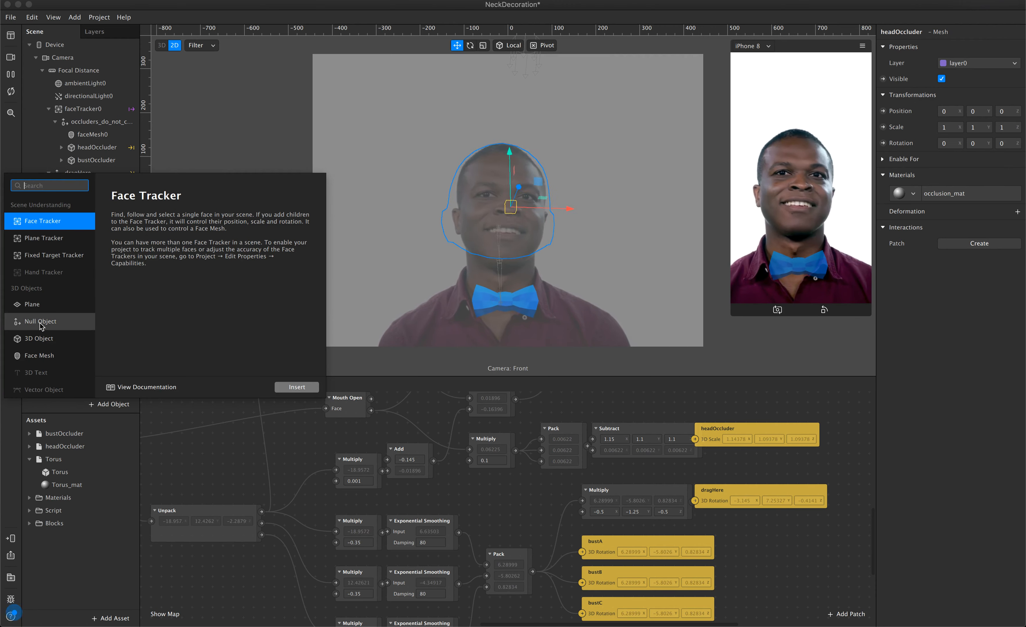
left_click(58, 322)
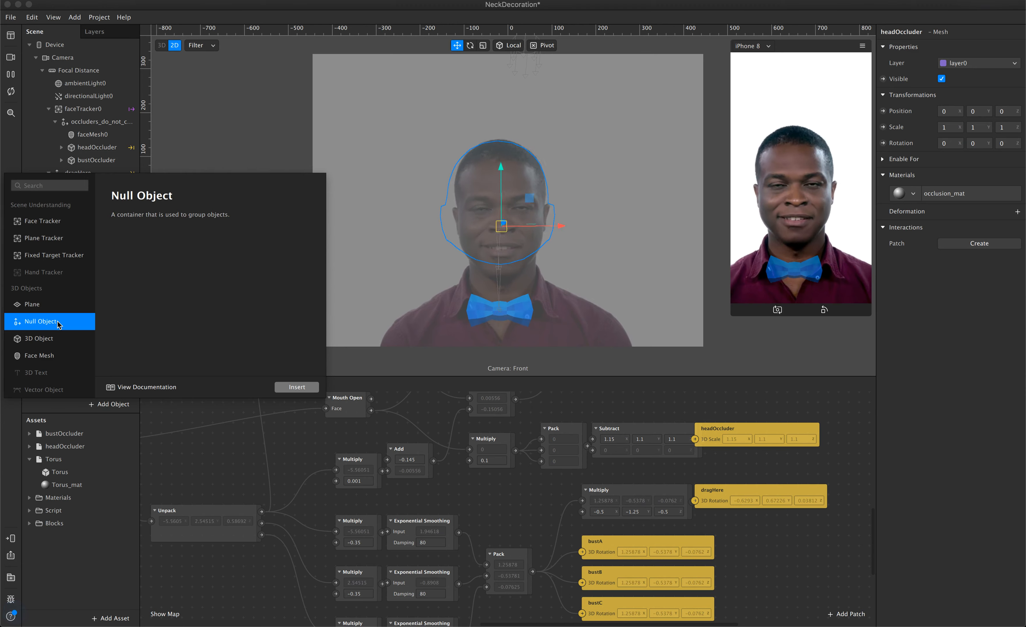
left_click(290, 387)
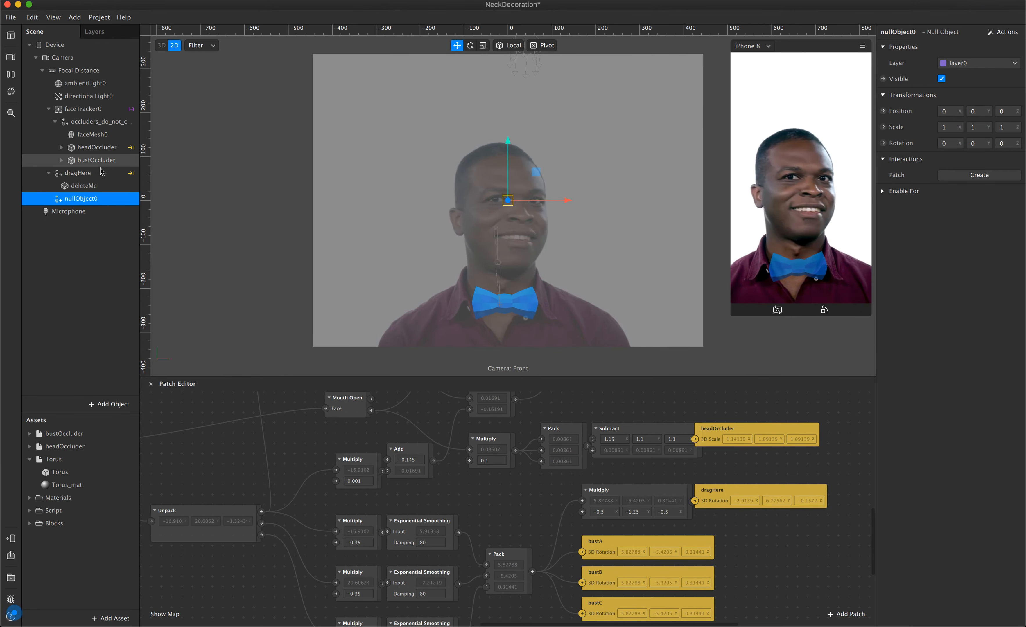
Add a Loop Animation patch in an empty area of the patch graph.
scroll(218, 452, "up", 5)
scroll(219, 452, "left", 15)
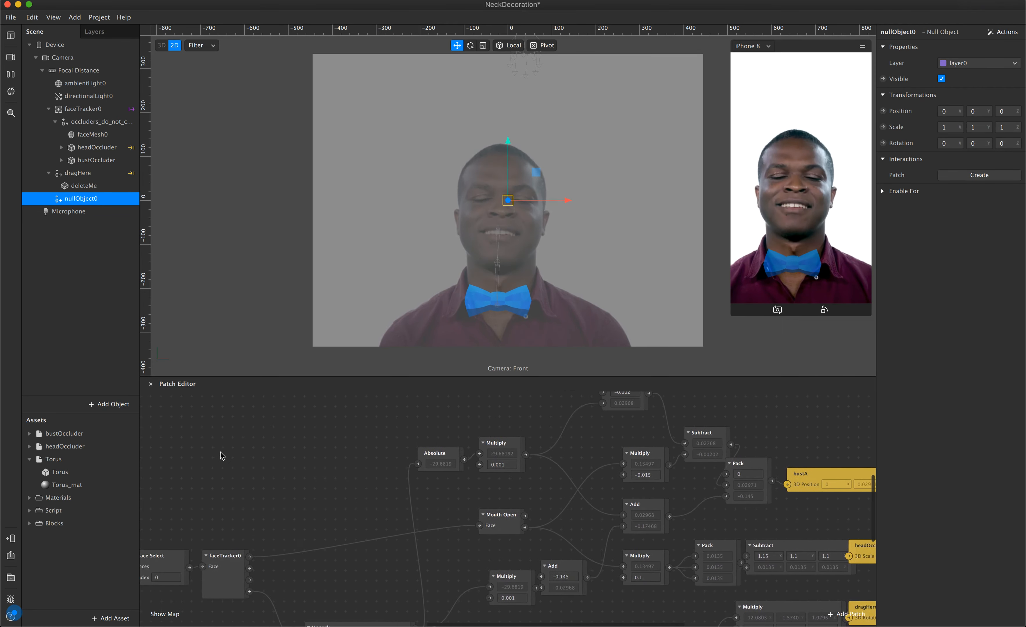
scroll(220, 451, "up", 7)
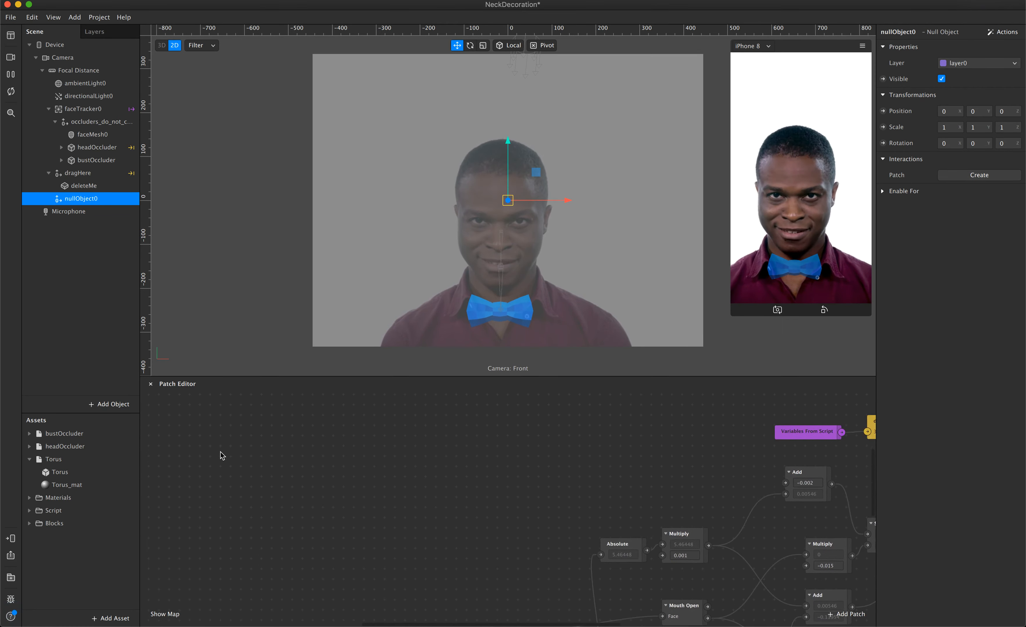
right_click(238, 445)
type("loo")
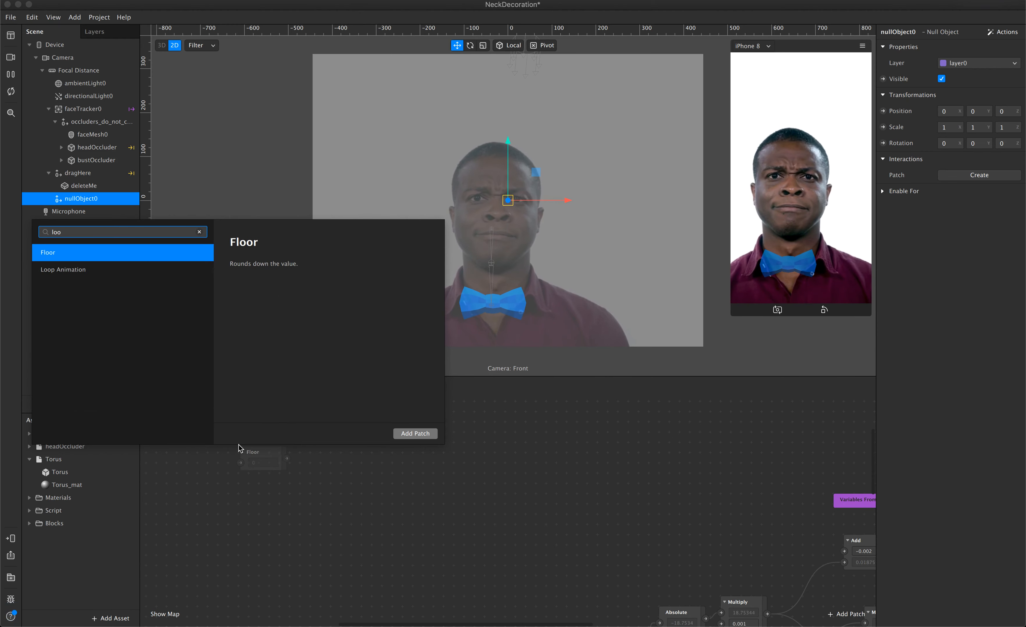
key("Down")
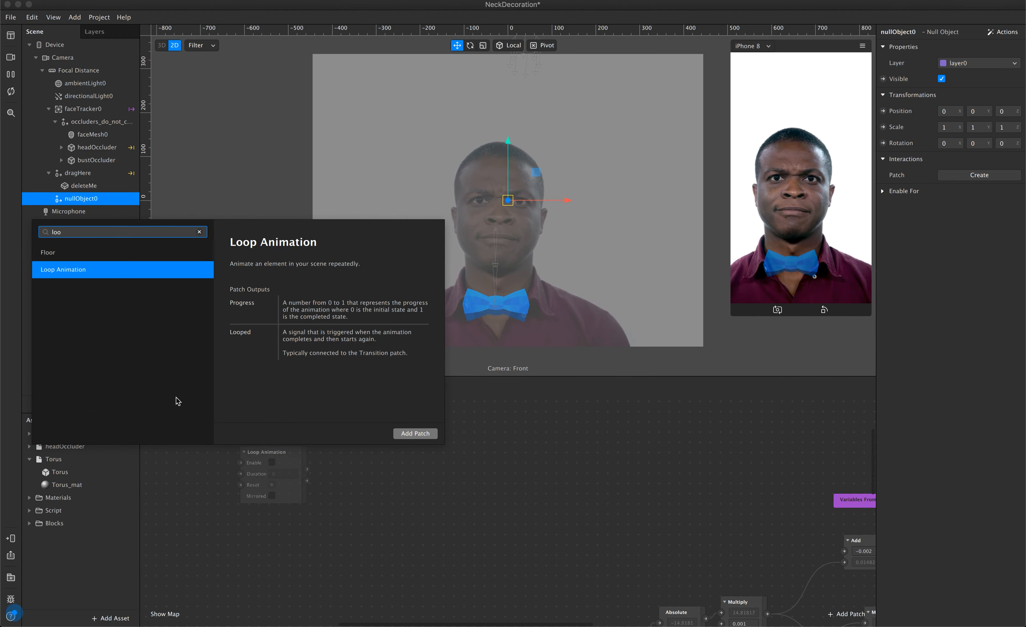
left_click(115, 272)
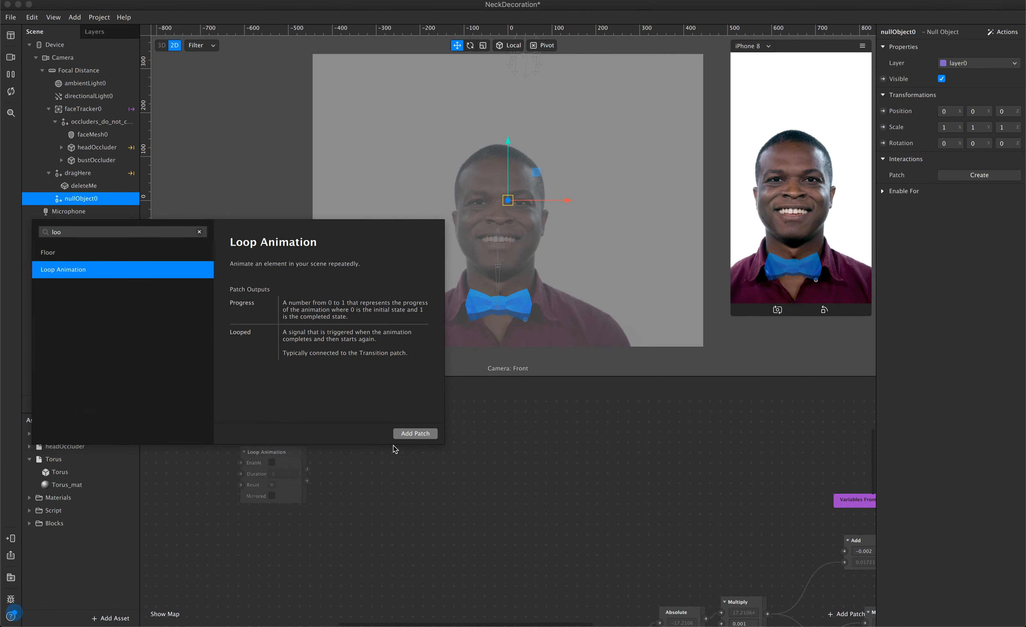
left_click(408, 434)
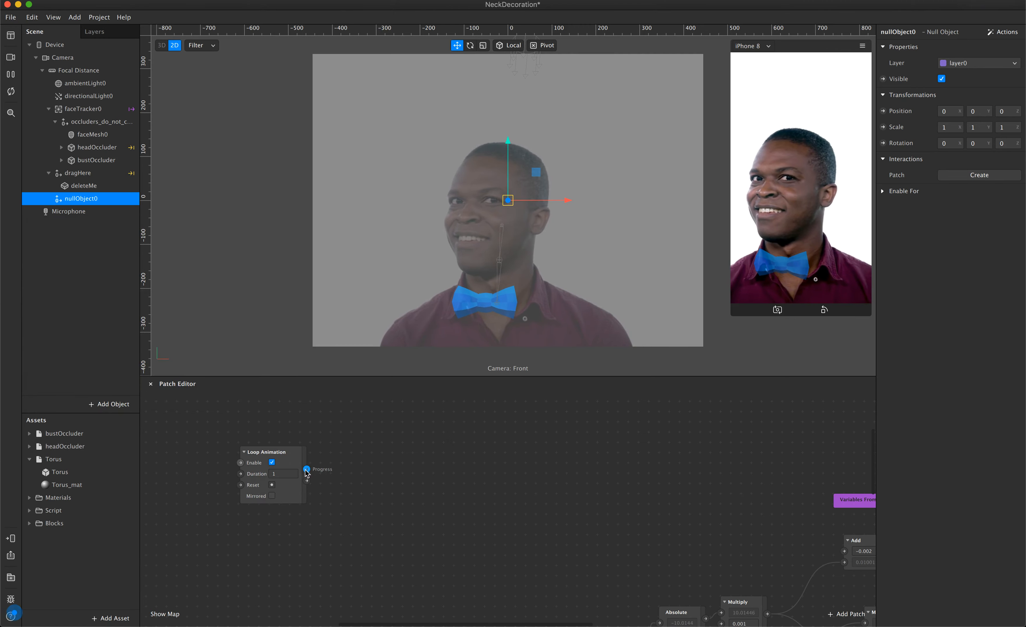
Create a Transition patch fed by the Loop Animation's Progress output and place it close beside that patch.
left_click_drag(308, 469, 396, 458)
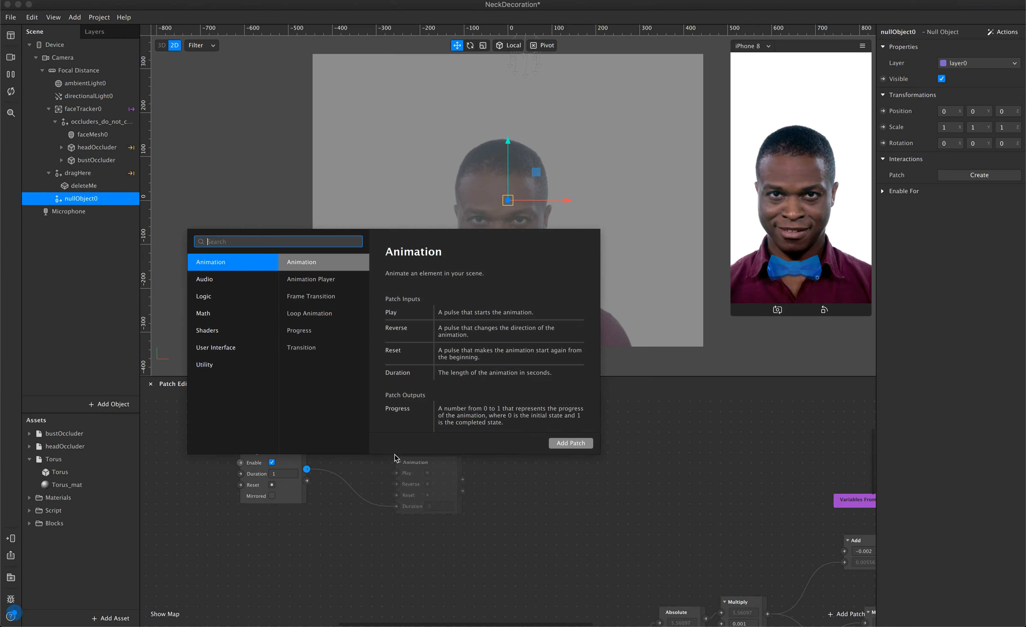
type("tra")
key("Down")
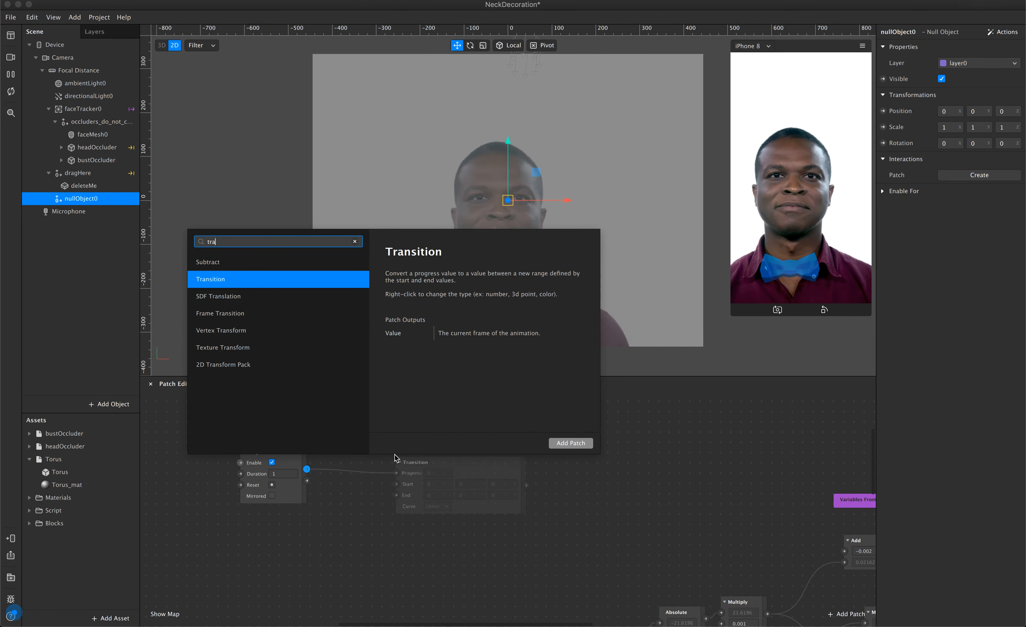
key("Return")
left_click_drag(479, 470, 445, 456)
Set the Y component of the Transition's End value to 360.
left_click(436, 480)
key("BackSpace")
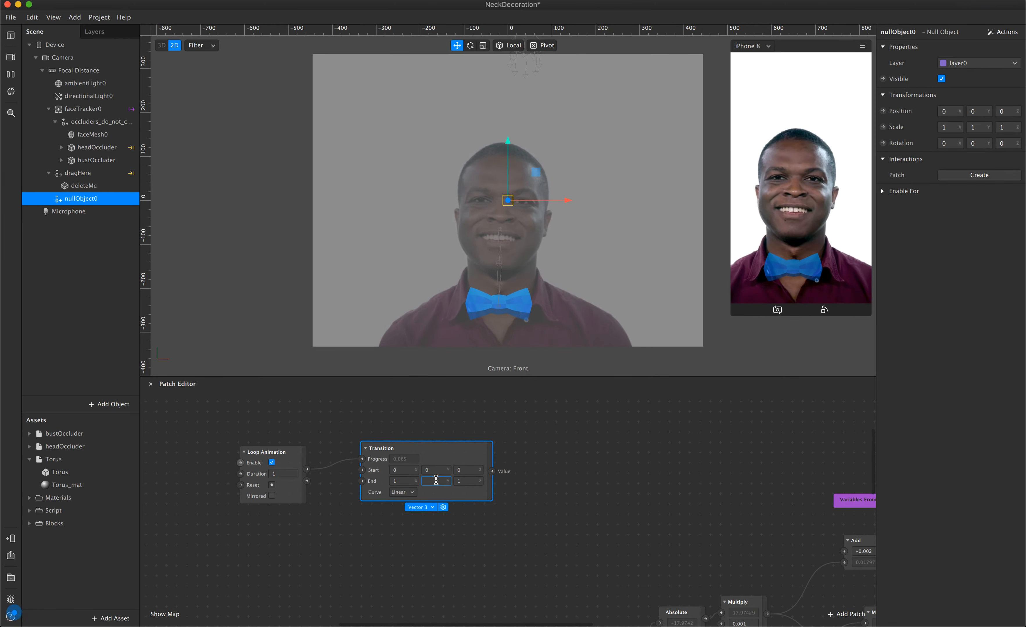
type("360")
key("Return")
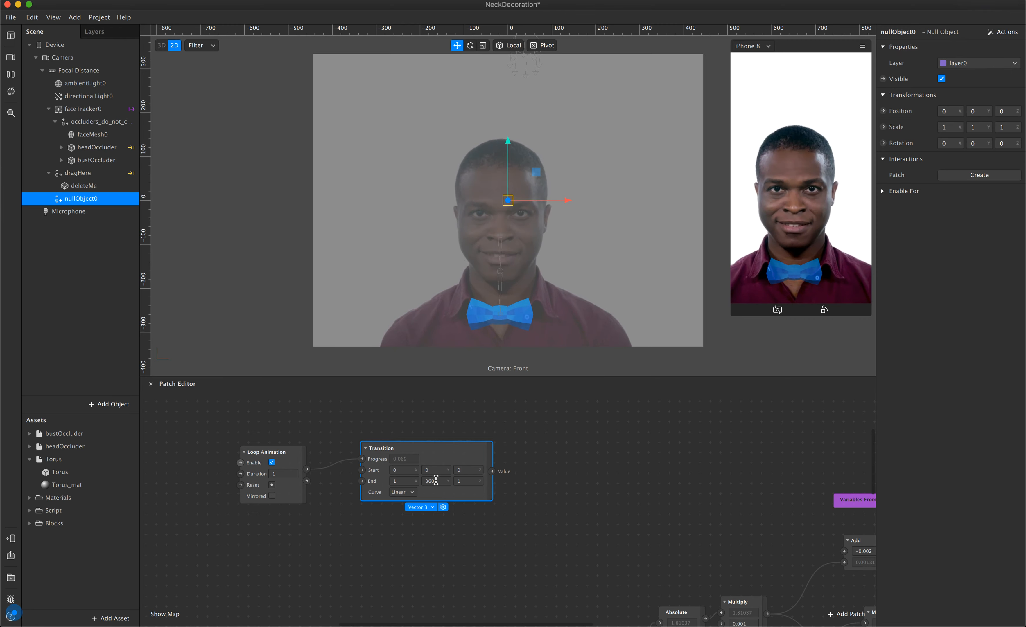
Create a 3D Rotation patch for nullObject0 and connect the Transition's Value output to it.
left_click(883, 143)
left_click_drag(553, 519, 569, 471)
left_click_drag(492, 472, 526, 480)
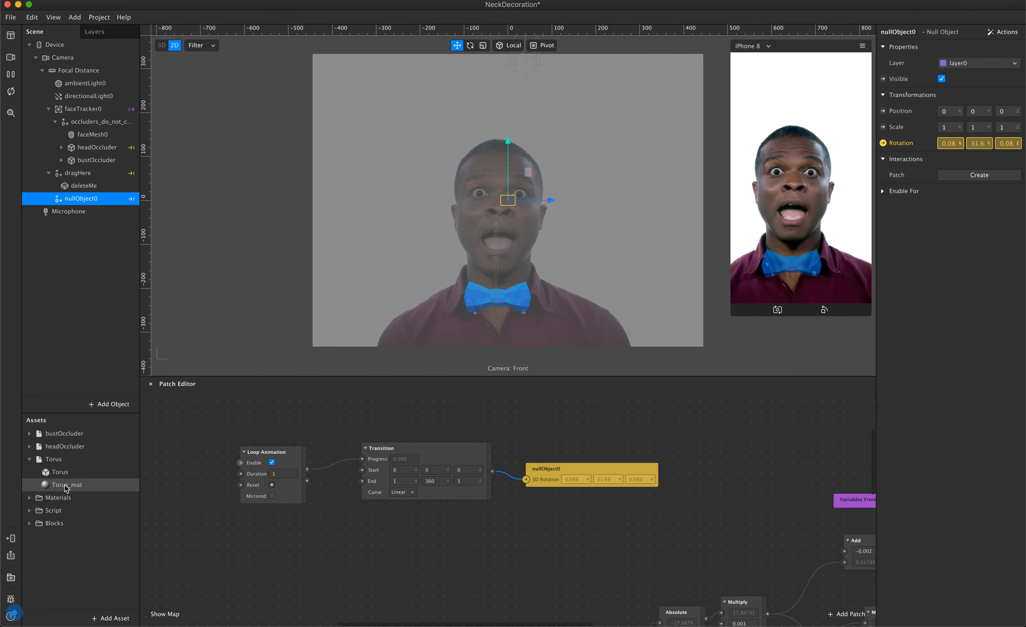
Add the Torus asset to the scene as a child of nullObject0 and pause the preview video.
left_click(59, 463)
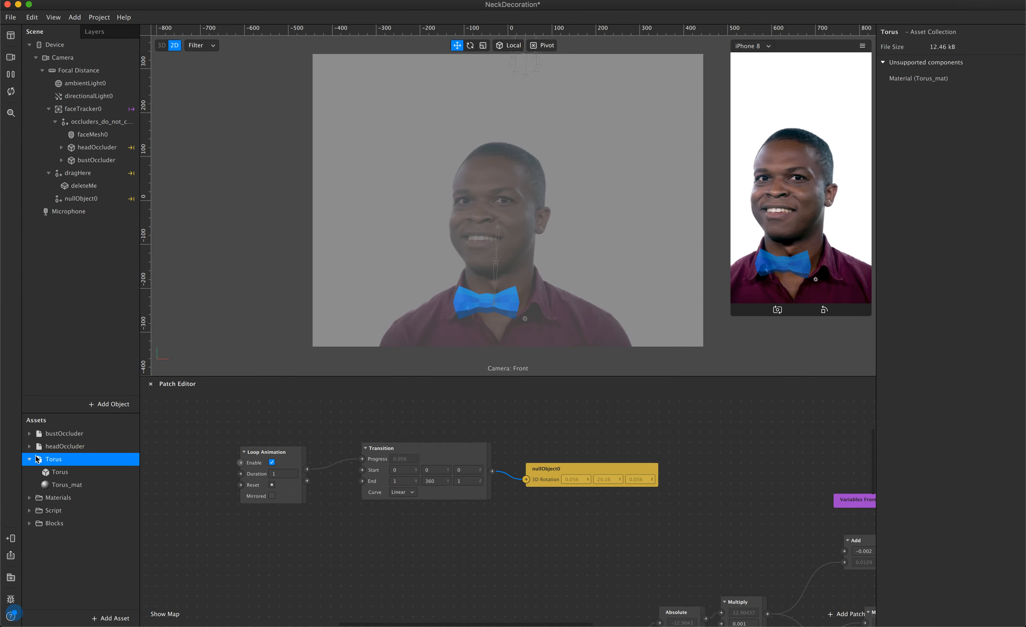
left_click_drag(42, 460, 87, 194)
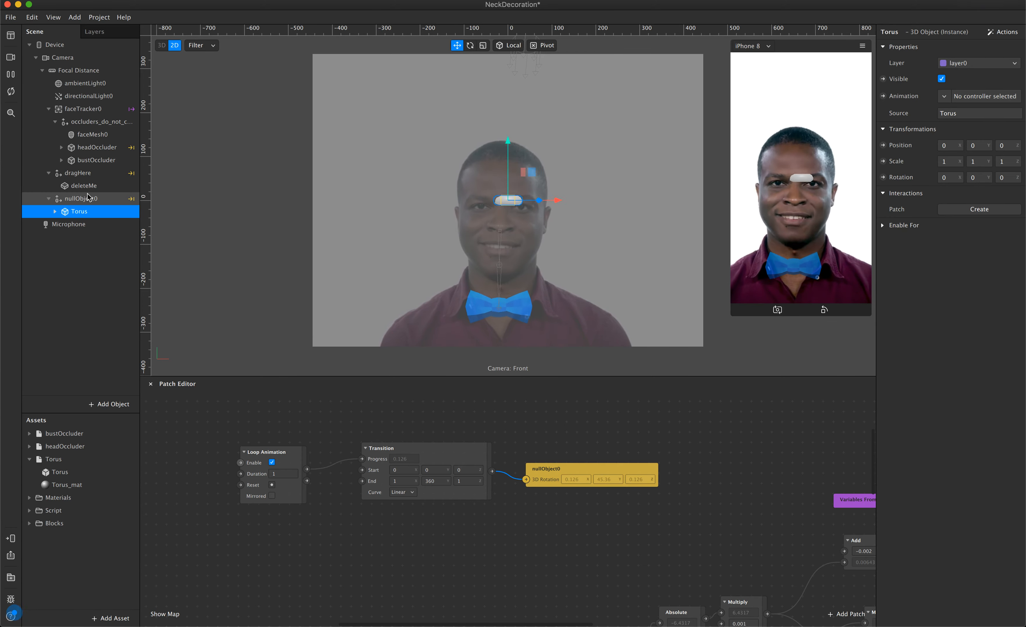
left_click(11, 76)
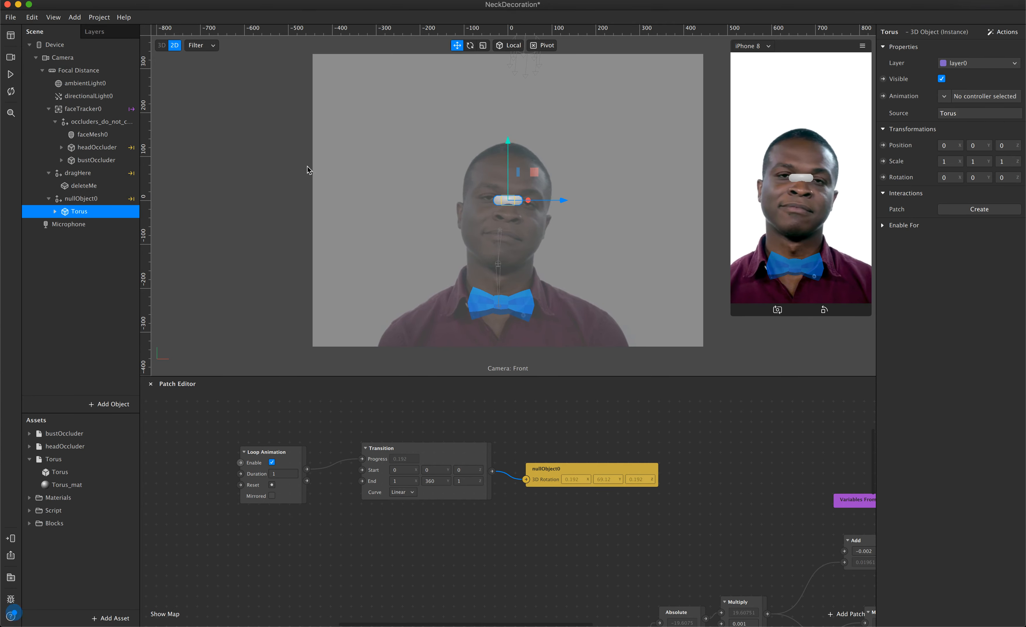
left_click(11, 74)
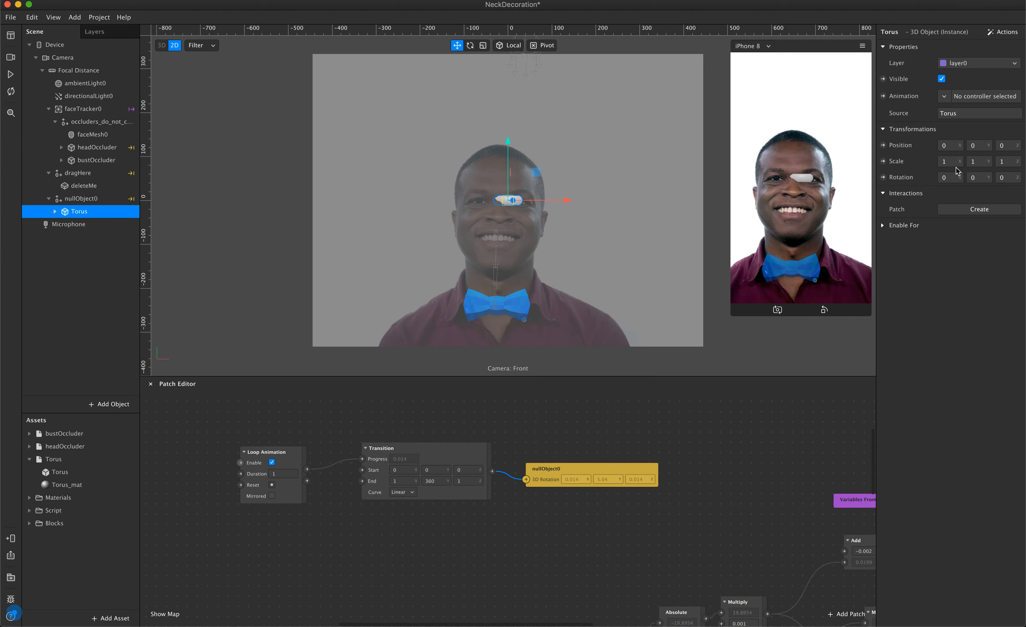
Set the Torus's Z position to 1.
left_click(1006, 149)
key("BackSpace")
type("1")
key("Return")
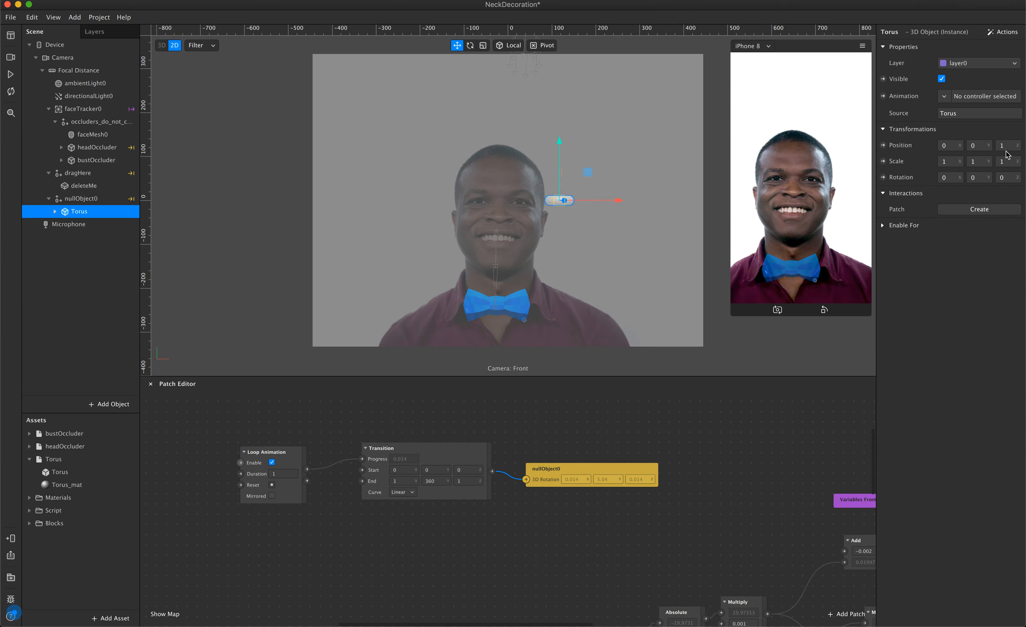
Resume the preview video and set the Loop Animation's duration to 10.
key("ctrl+Up")
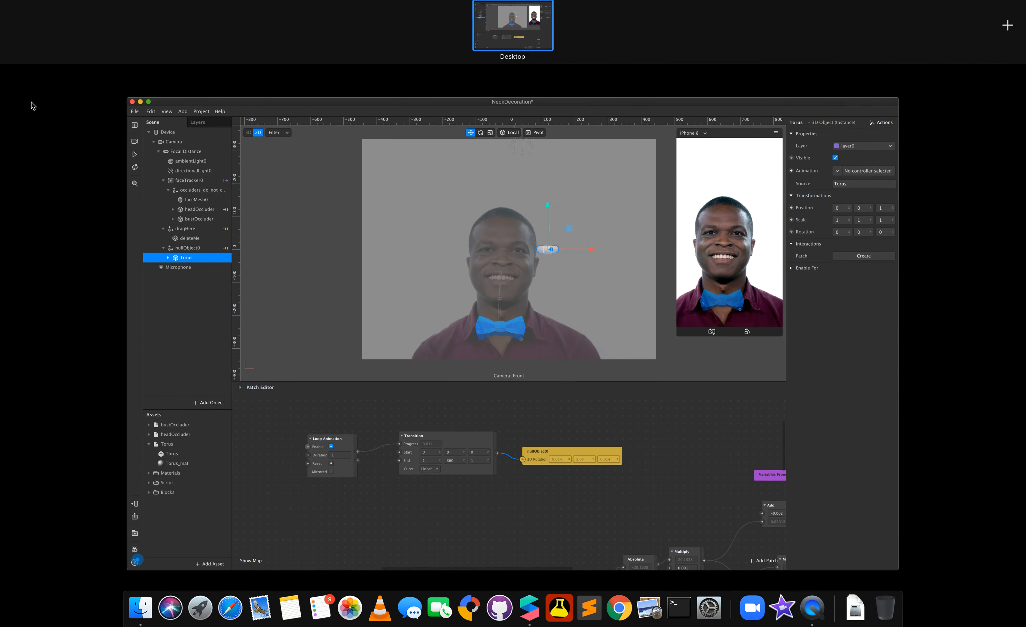
left_click(164, 272)
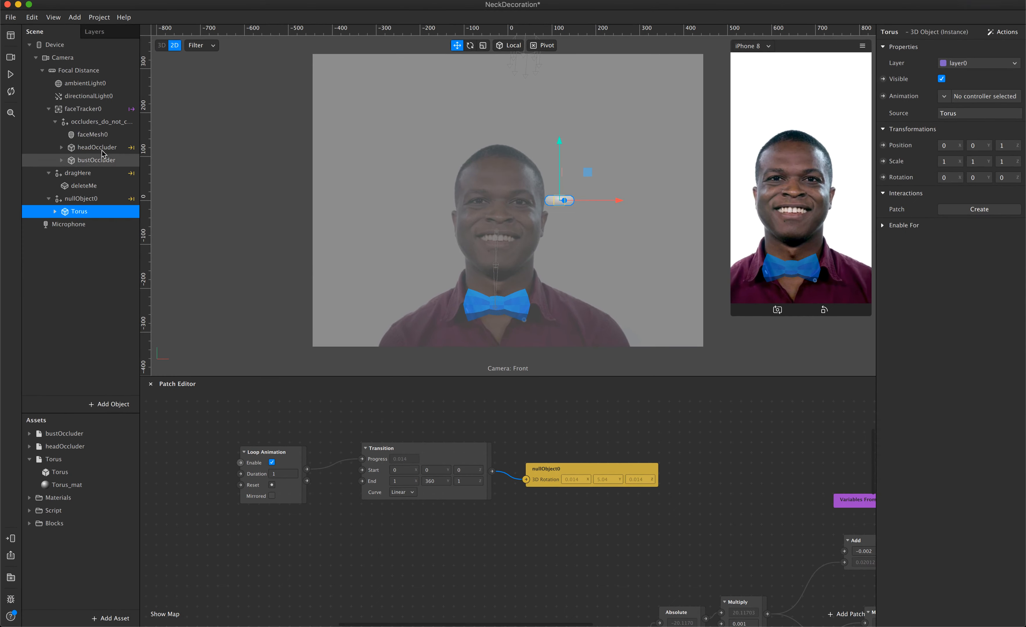
left_click(11, 75)
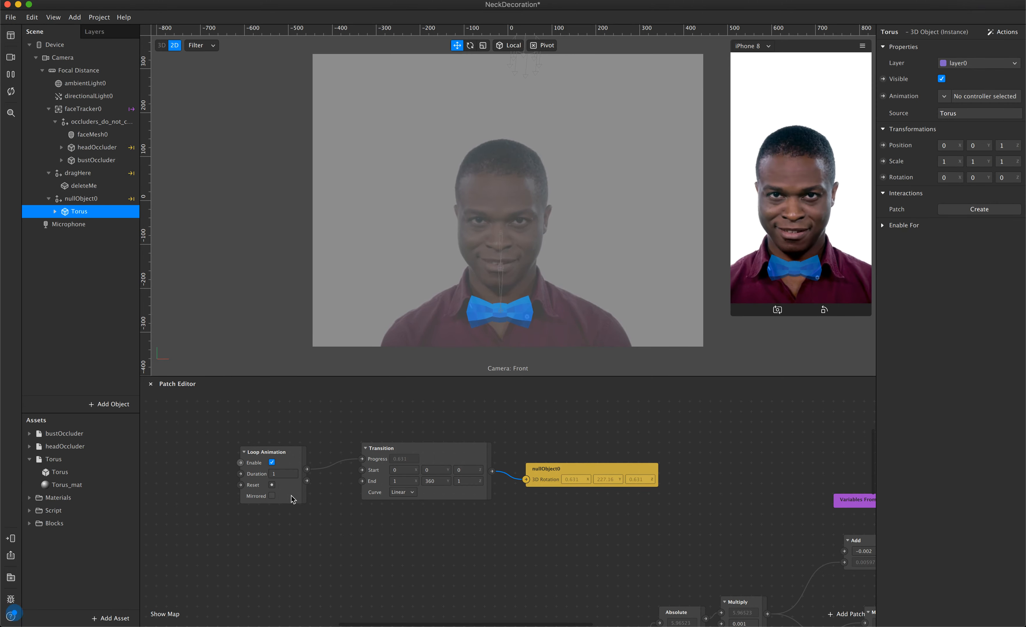
left_click(285, 473)
type("0")
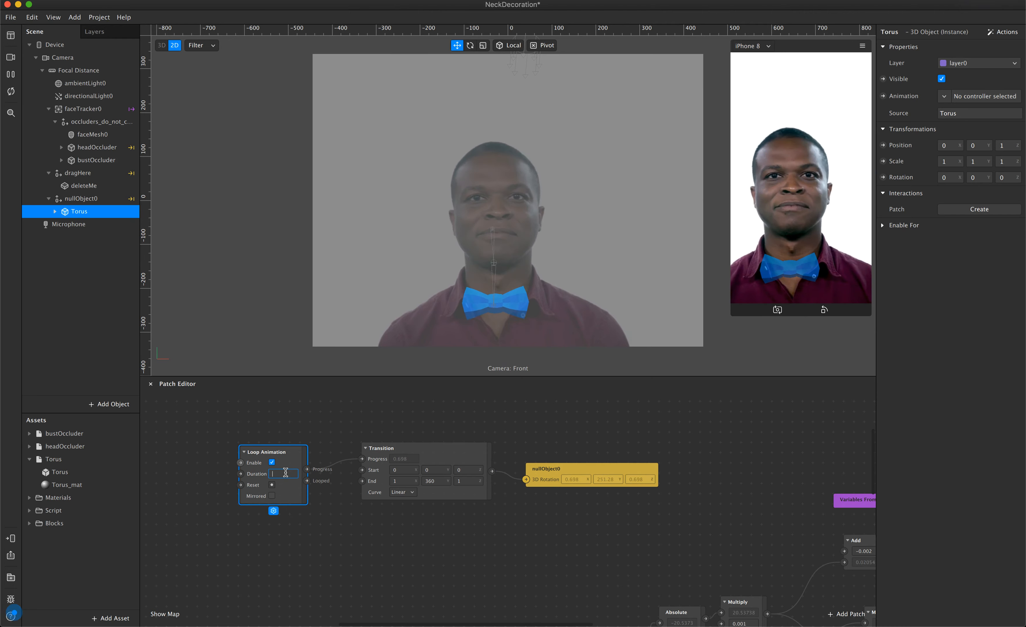
key("Return")
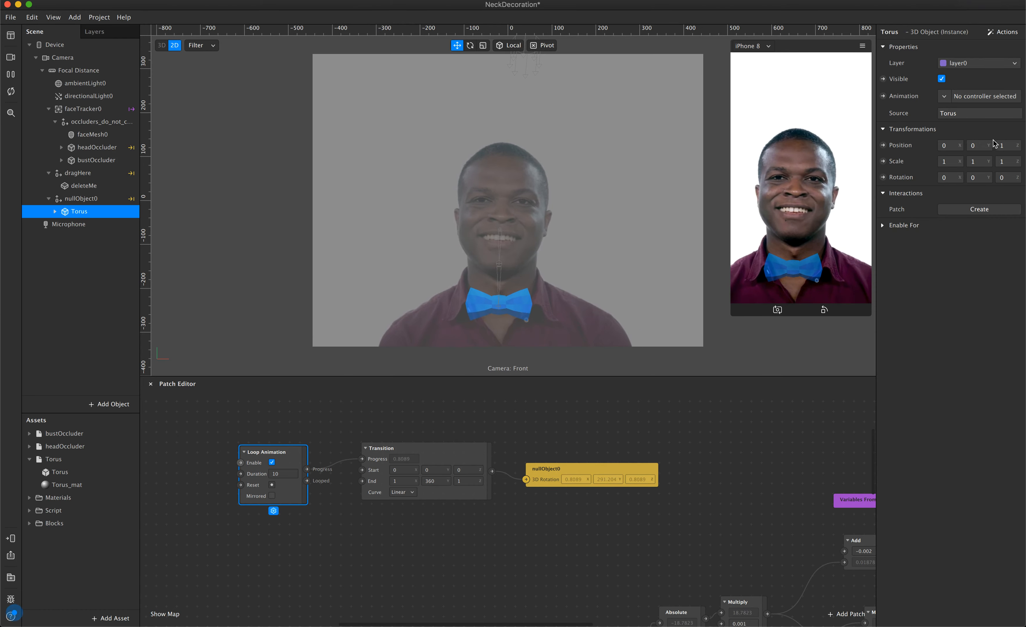
Try smaller Z positions for the Torus, from 0.5 down to 0.2, and end on 0.3.
left_click(1004, 145)
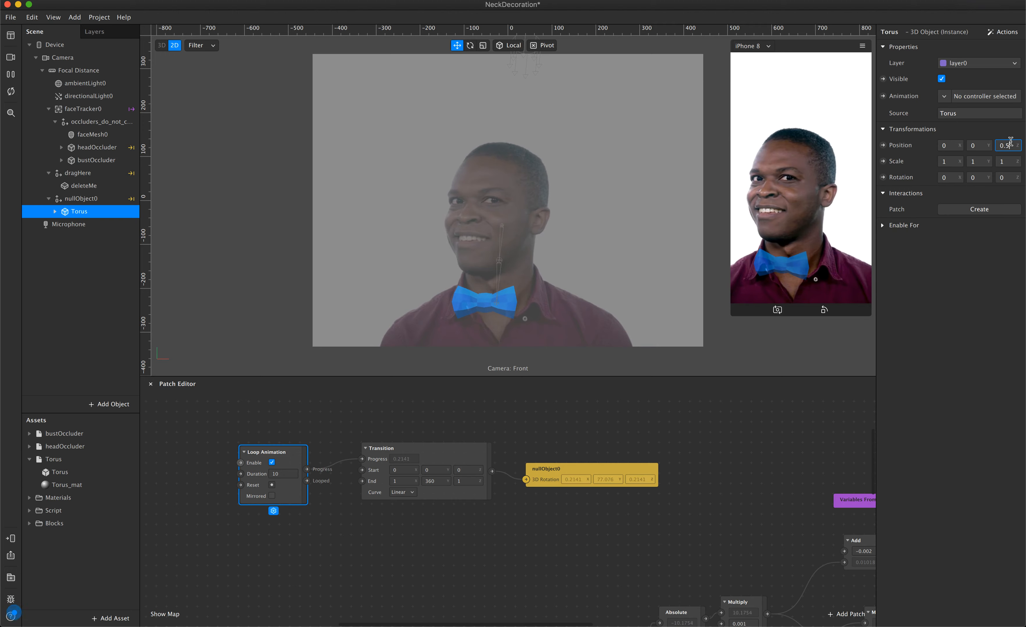
key("BackSpace")
type("4")
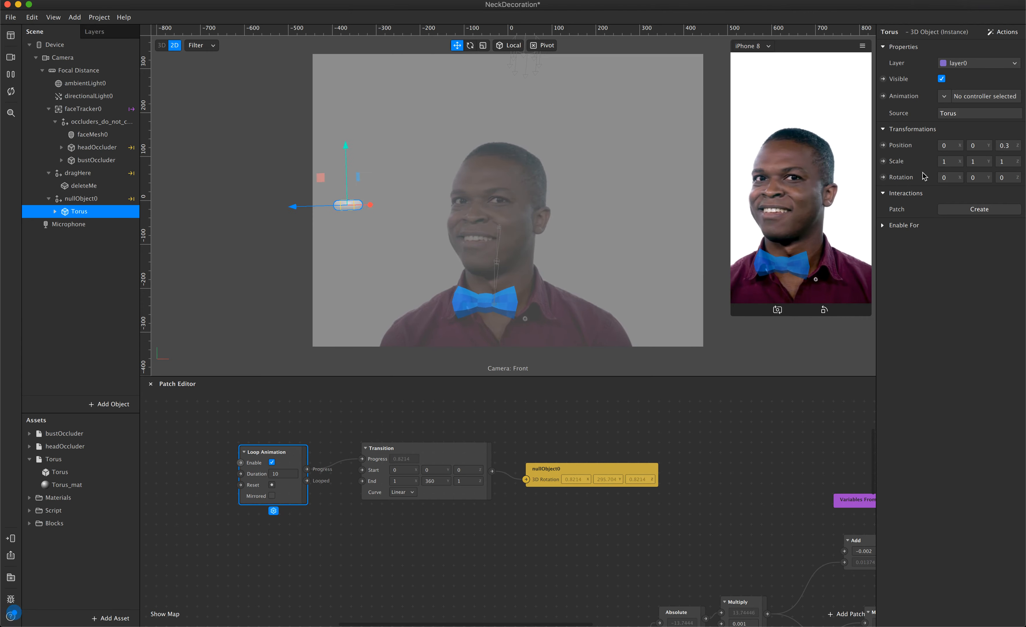
left_click(1008, 145)
key("BackSpace")
type("2")
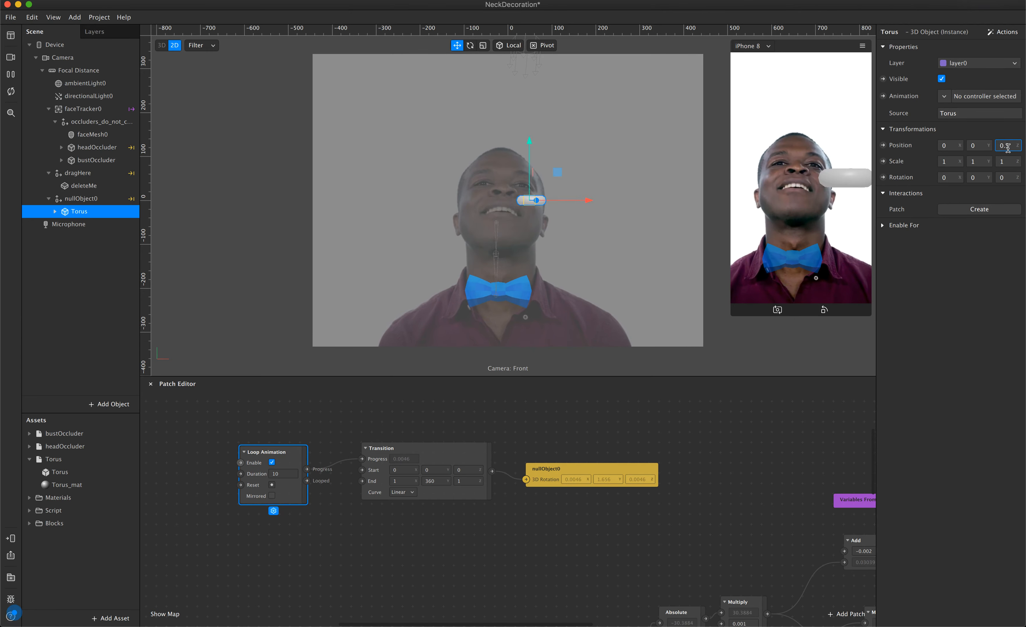
key("Return")
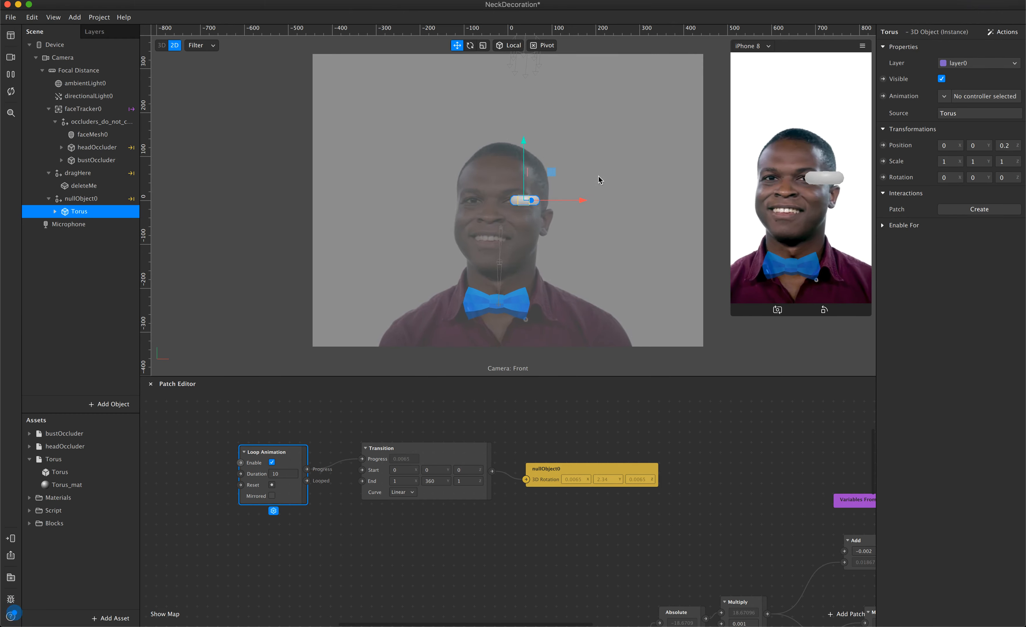
left_click(1004, 145)
type("0.3")
key("Return")
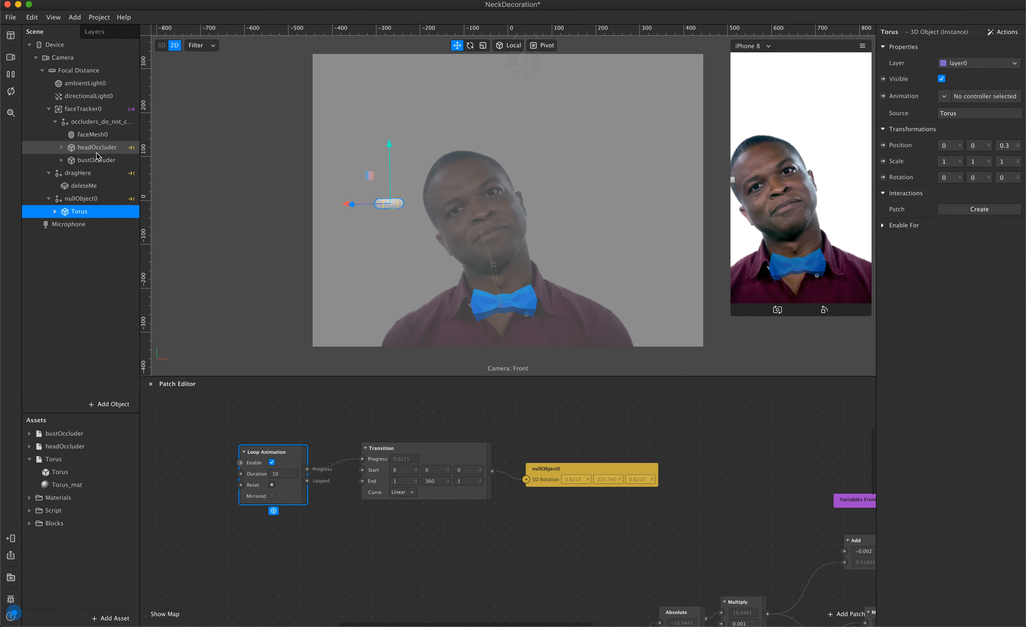
Move nullObject0 into the occluders group just below headOccluder and set its Torus's Z position to 0.2.
left_click(95, 200)
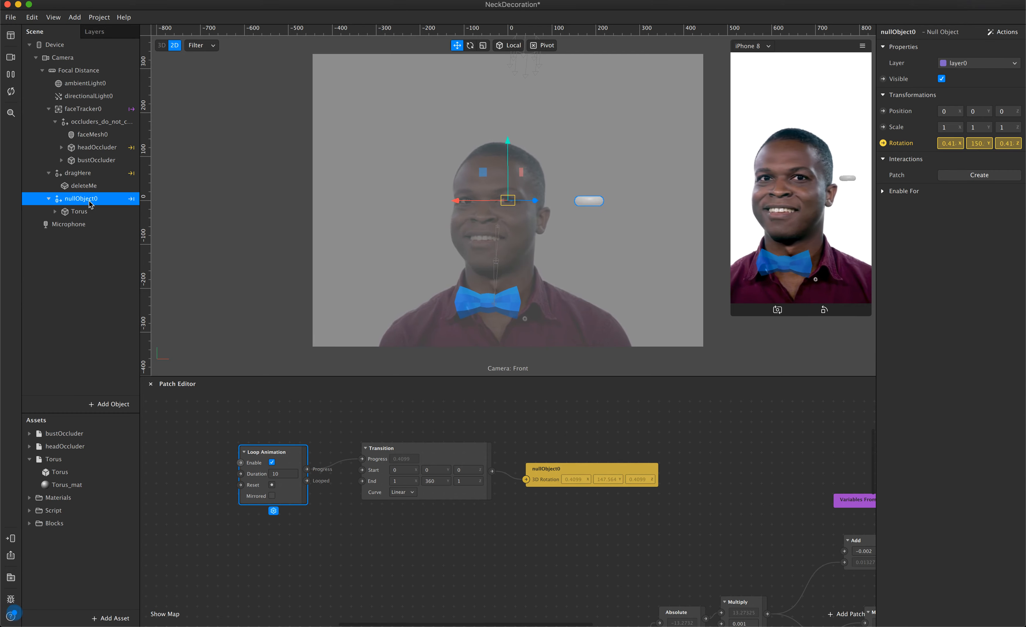
left_click_drag(90, 203, 97, 150)
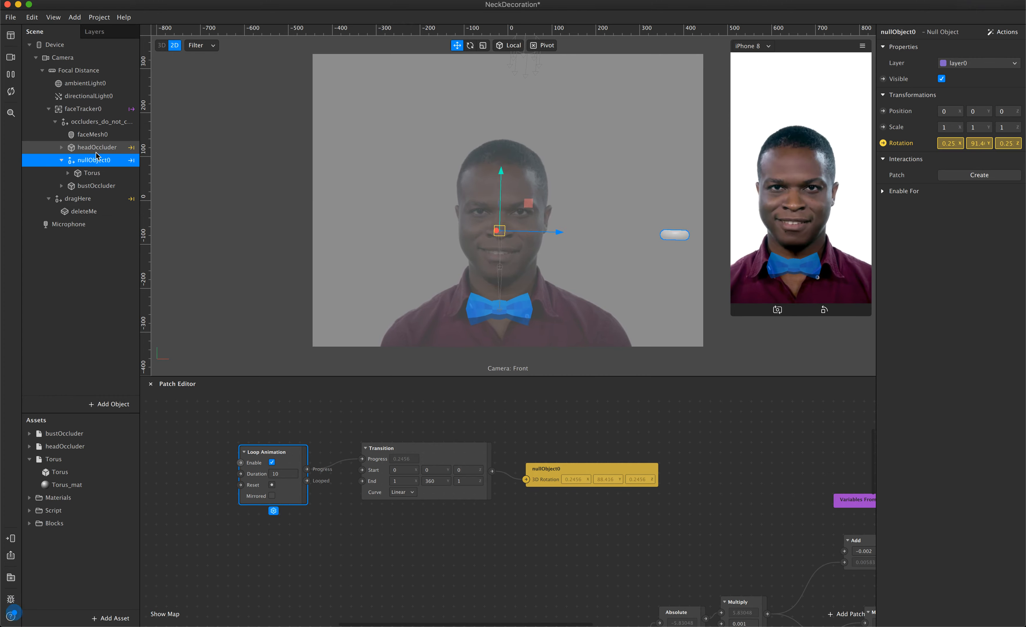
left_click(95, 173)
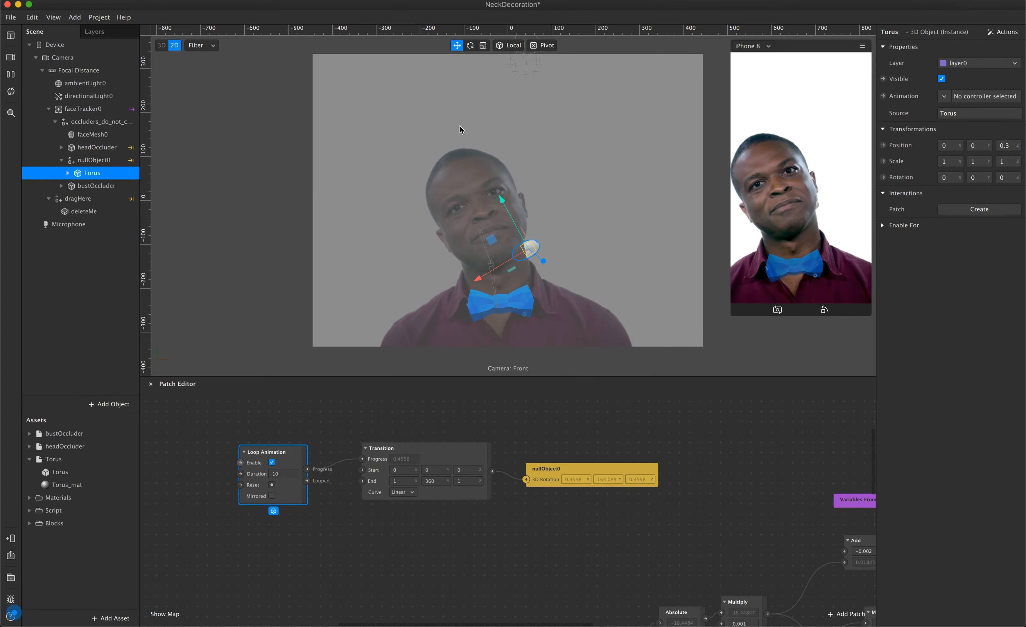
left_click(1010, 148)
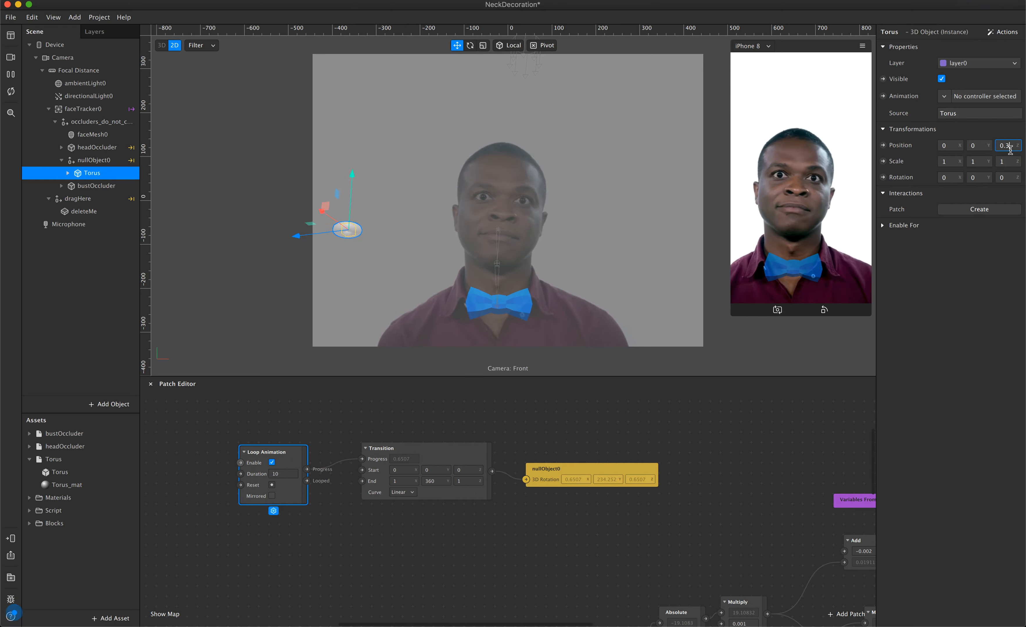
key("BackSpace")
type("2")
key("Return")
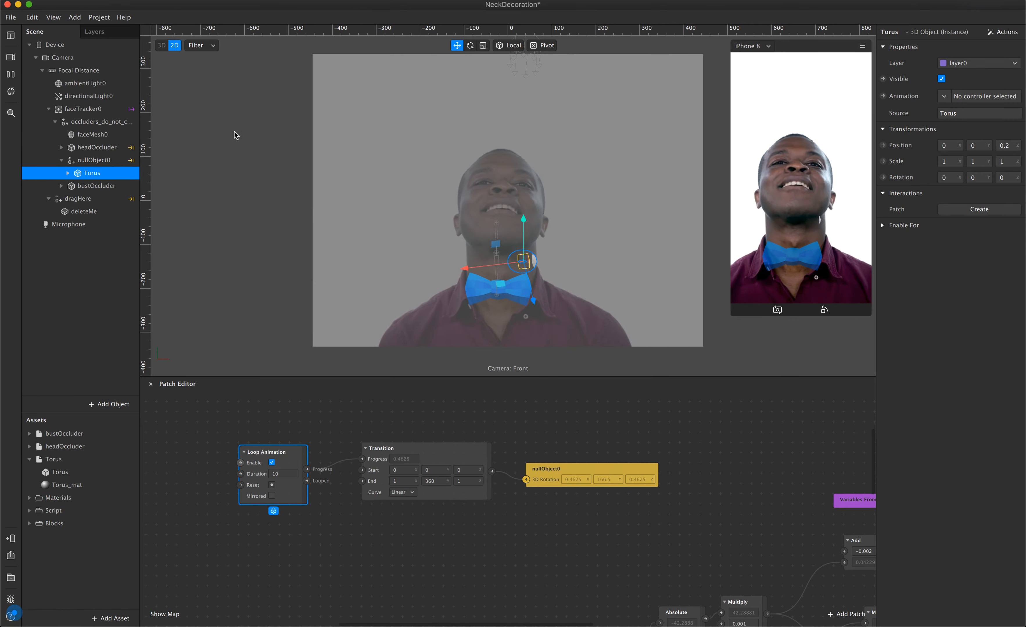
Raise nullObject0 by setting its Y position to 0.1.
left_click(109, 161)
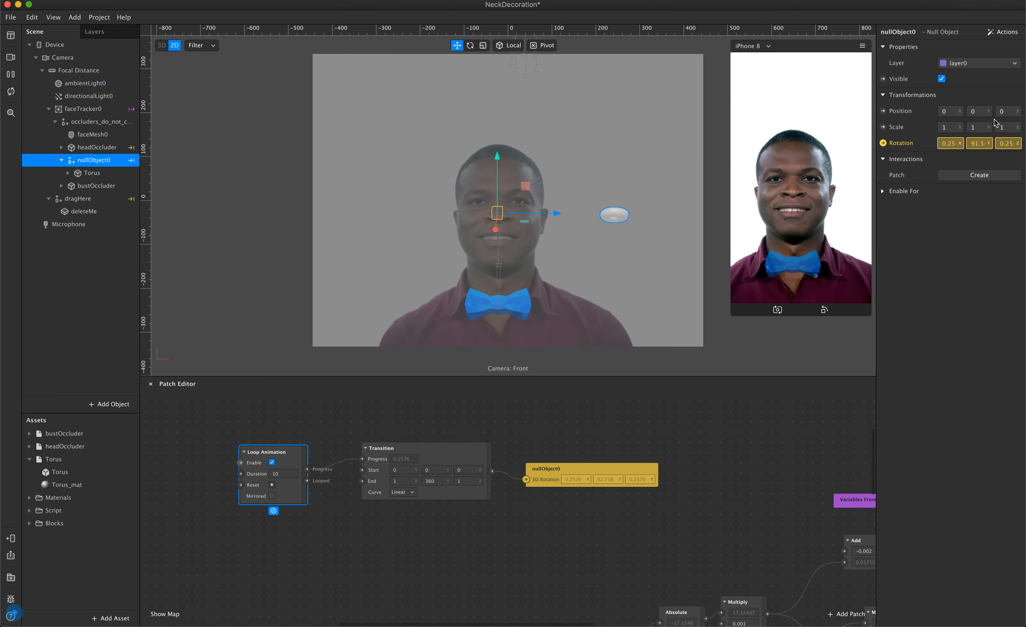
left_click(980, 112)
type("0.")
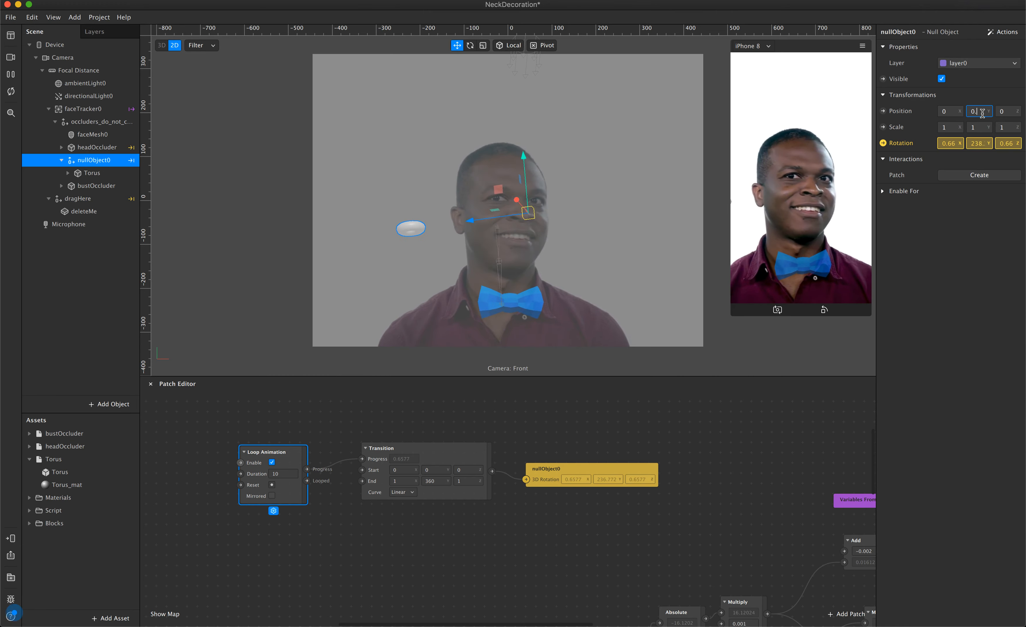
type("1")
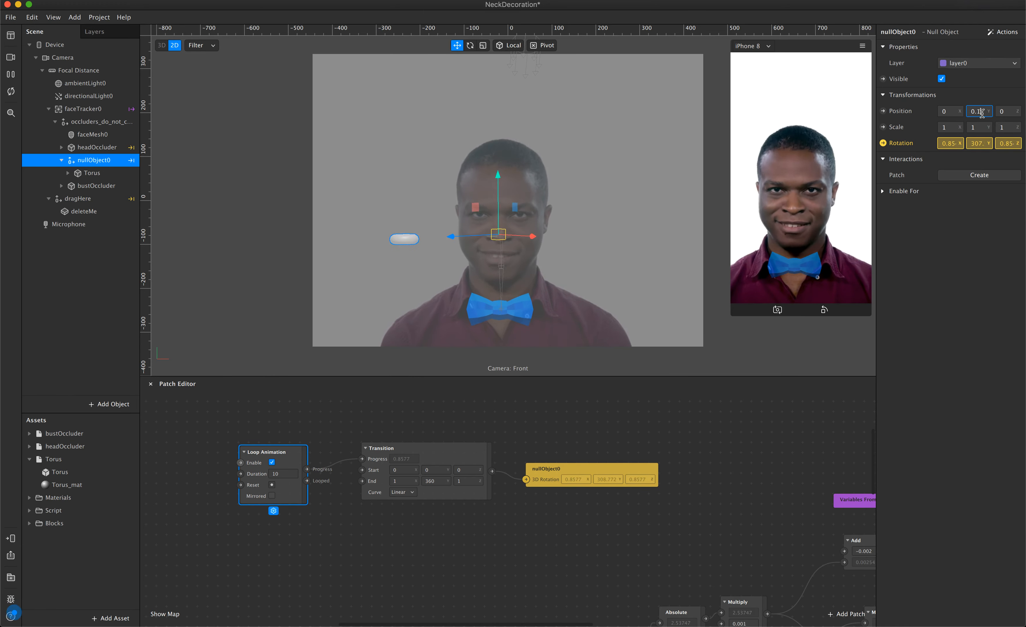
key("Return")
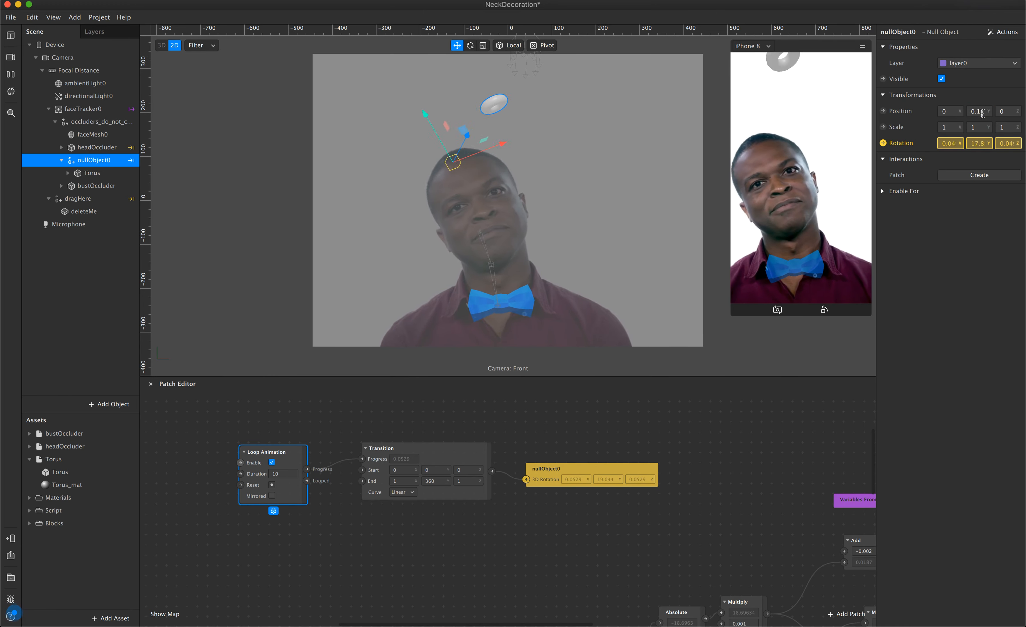
Lower nullObject0 by setting its Y position to 0.05.
left_click(982, 114)
type("0.")
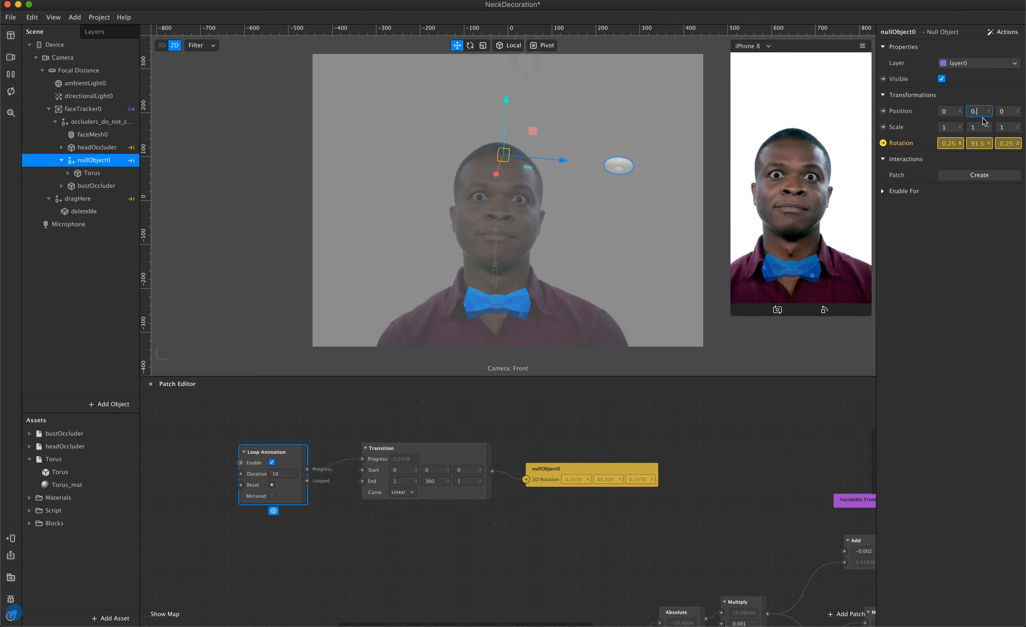
type("05")
key("Return")
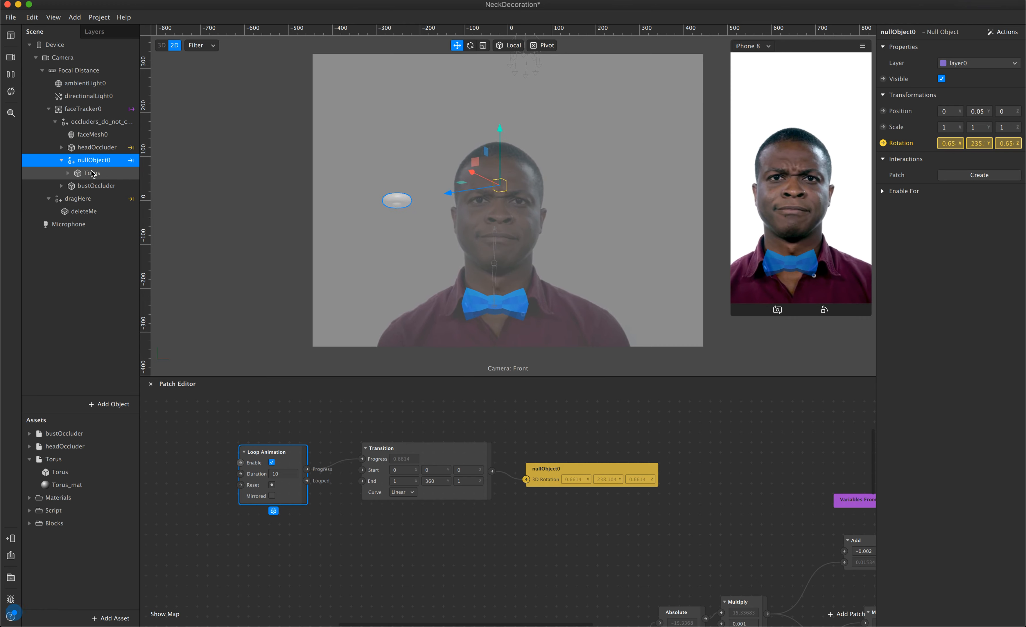
Duplicate the Loop Animation patch below the original and connect its progress to a new Transition patch placed under the existing Transition.
left_click(368, 562)
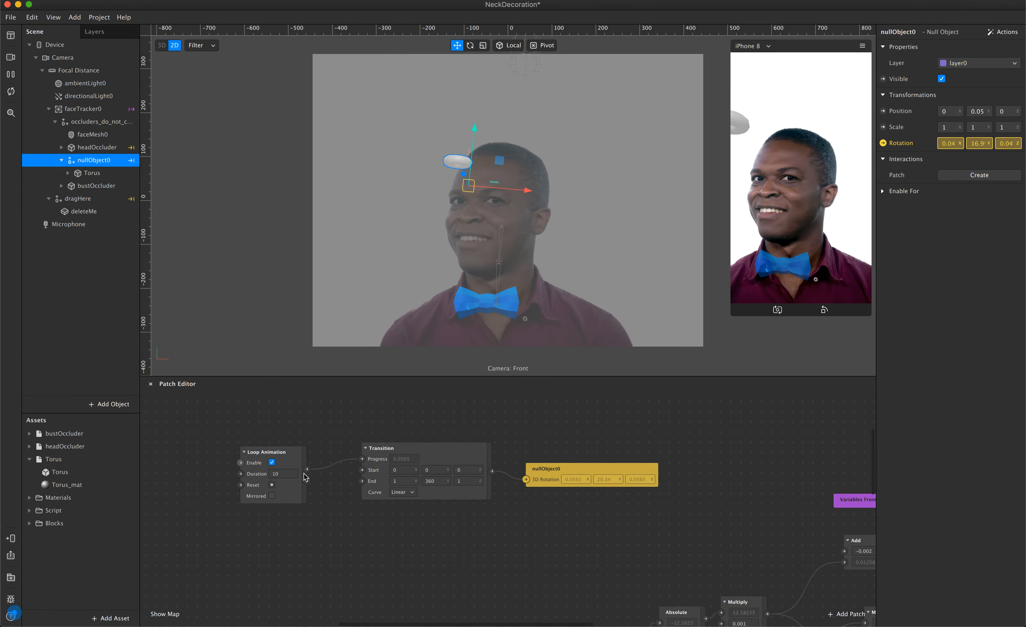
left_click(293, 450)
left_click_drag(292, 450, 293, 447)
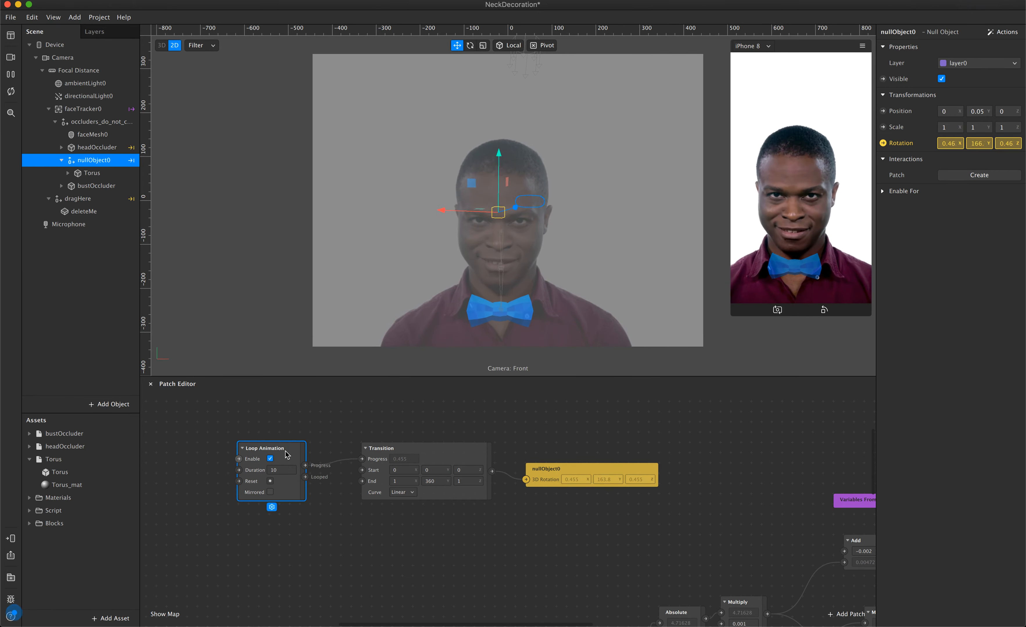
key("super+d")
left_click_drag(314, 481, 412, 539)
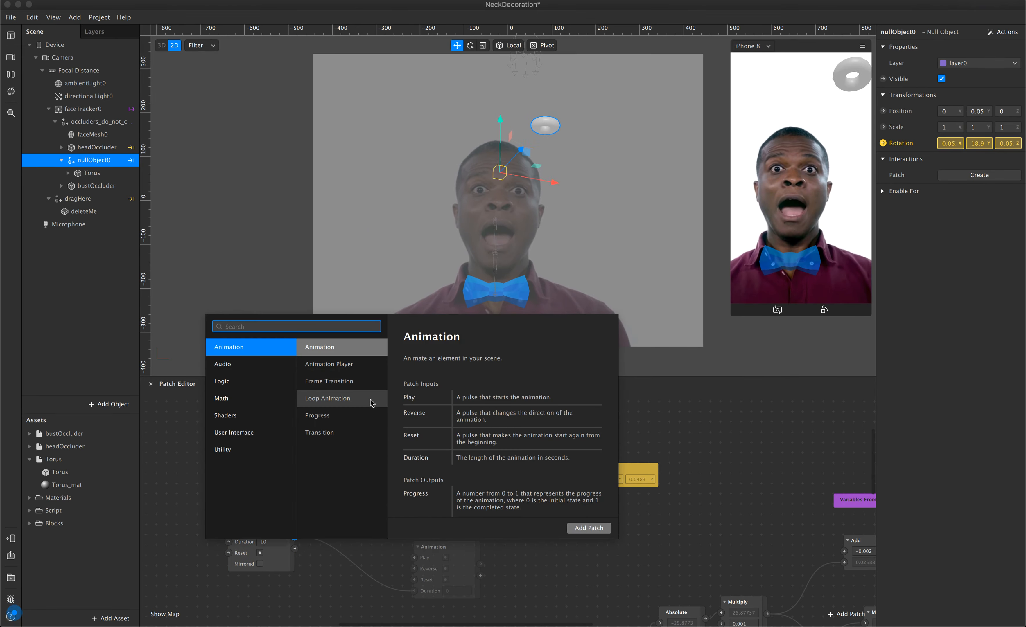
type("tran")
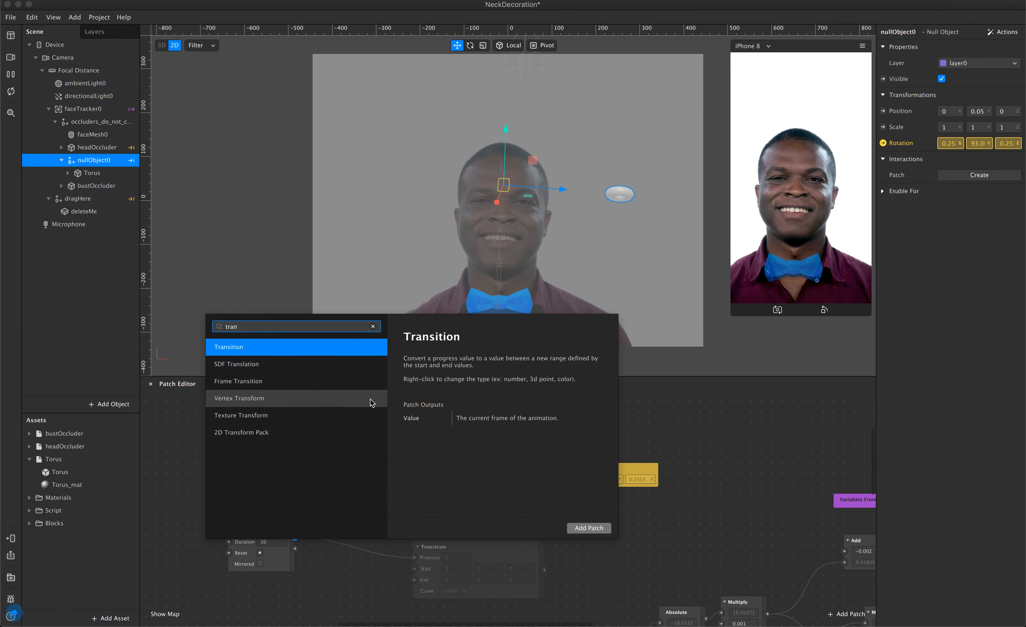
key("Return")
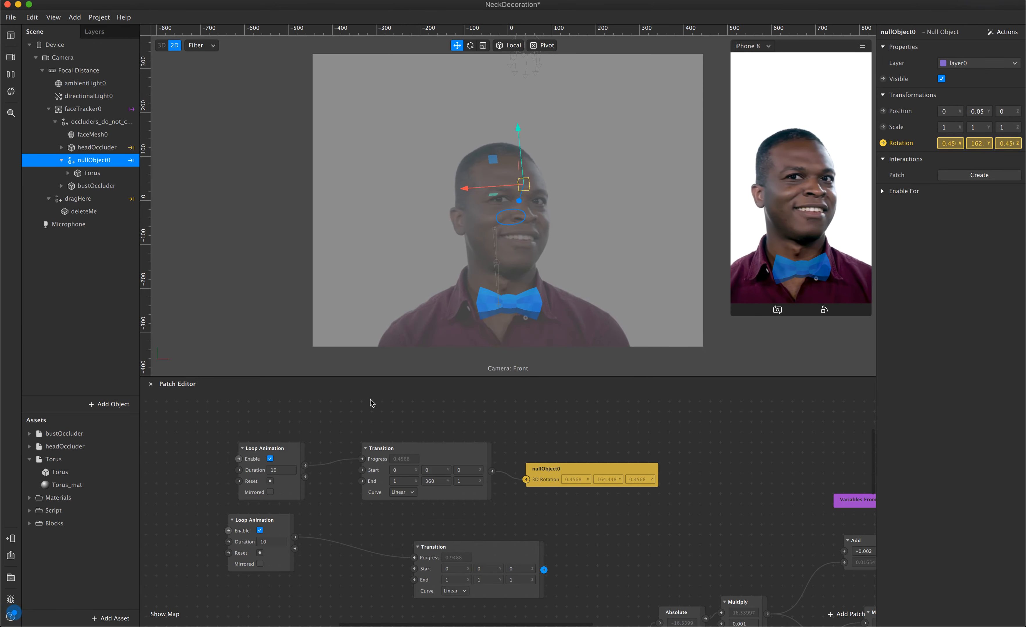
left_click_drag(498, 552, 441, 536)
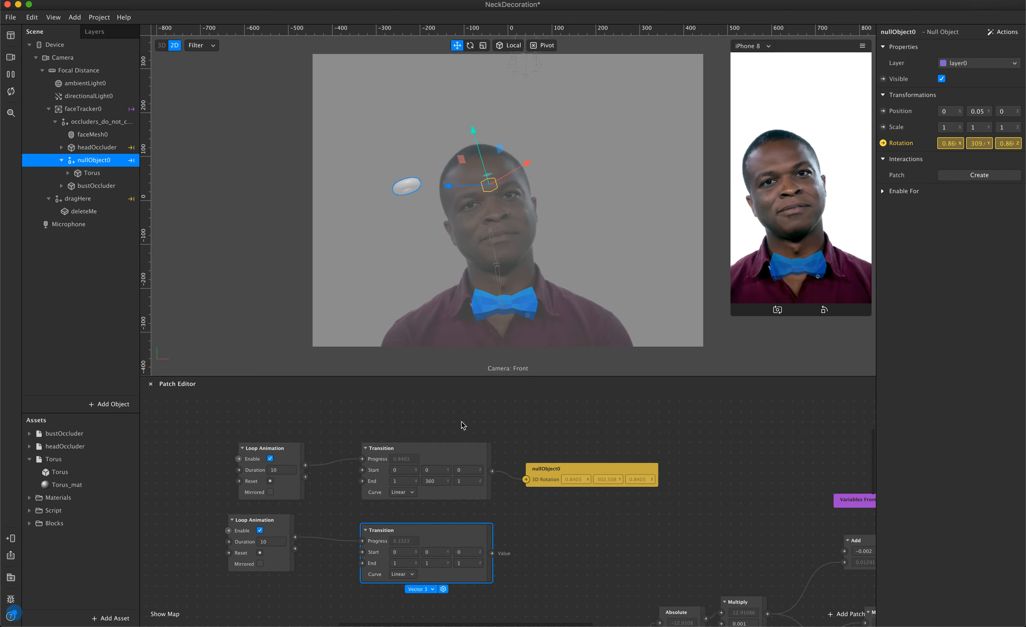
Create a rotation patch for the Torus and place it to the right of the second Transition.
left_click(97, 177)
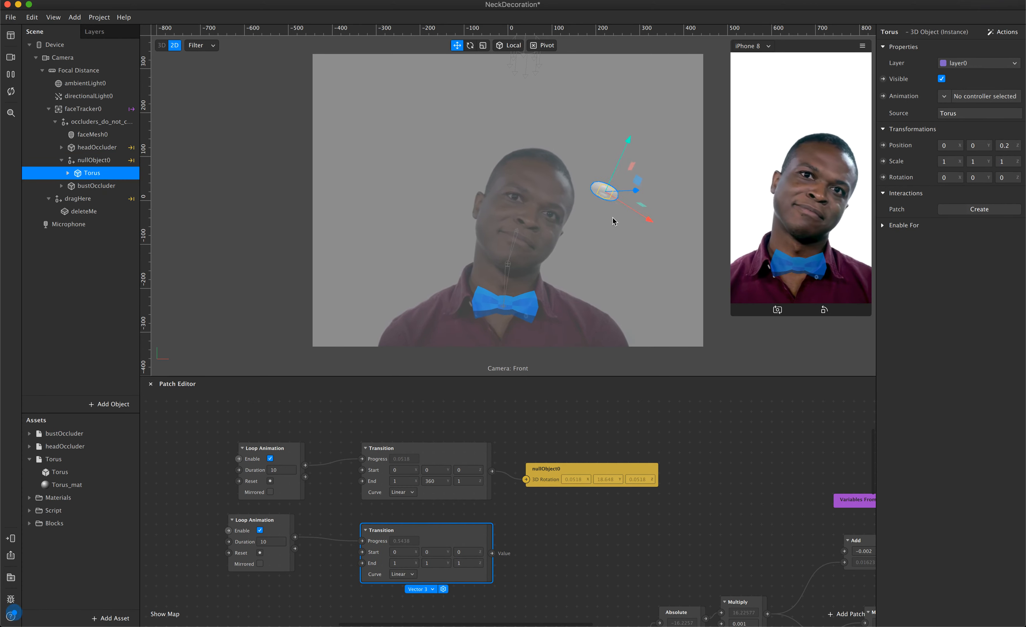
left_click(883, 178)
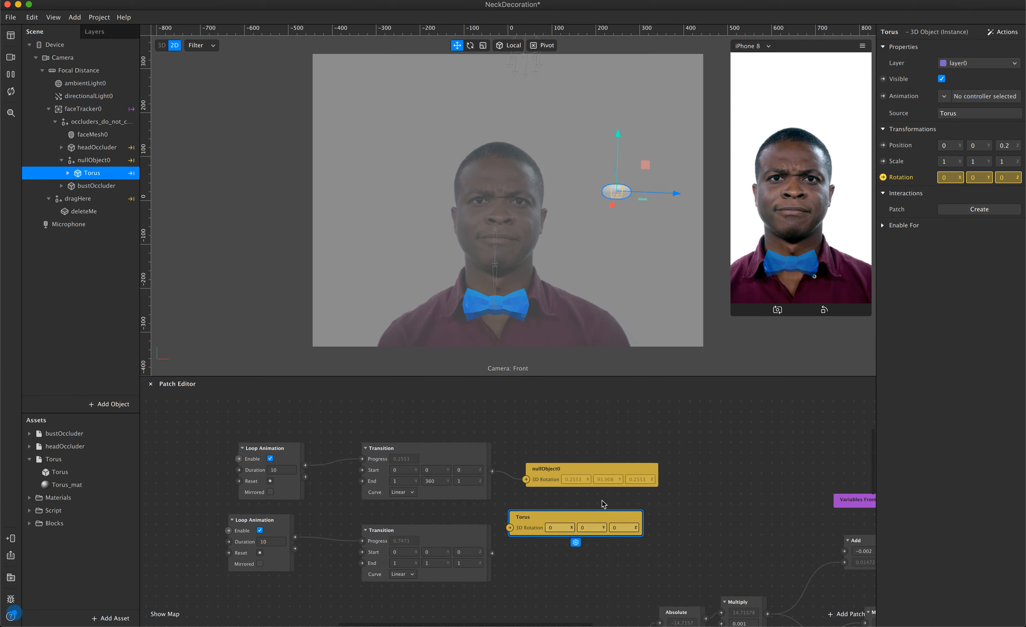
left_click(610, 529)
left_click_drag(610, 528, 619, 540)
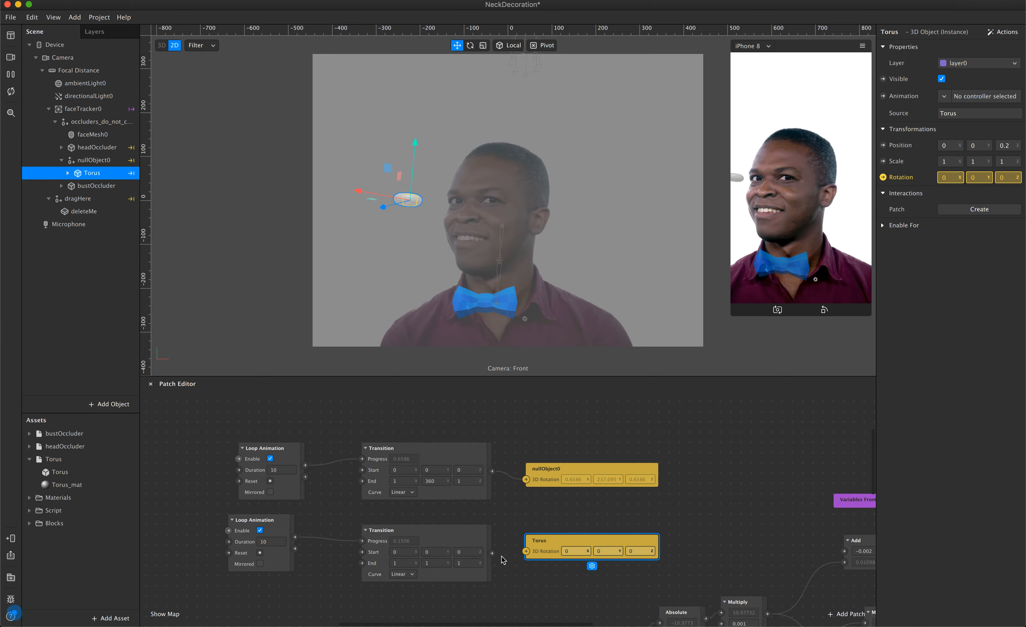
Set the second Transition's Z end value to 360 and connect its output to the Torus's 3D Rotation.
left_click(467, 564)
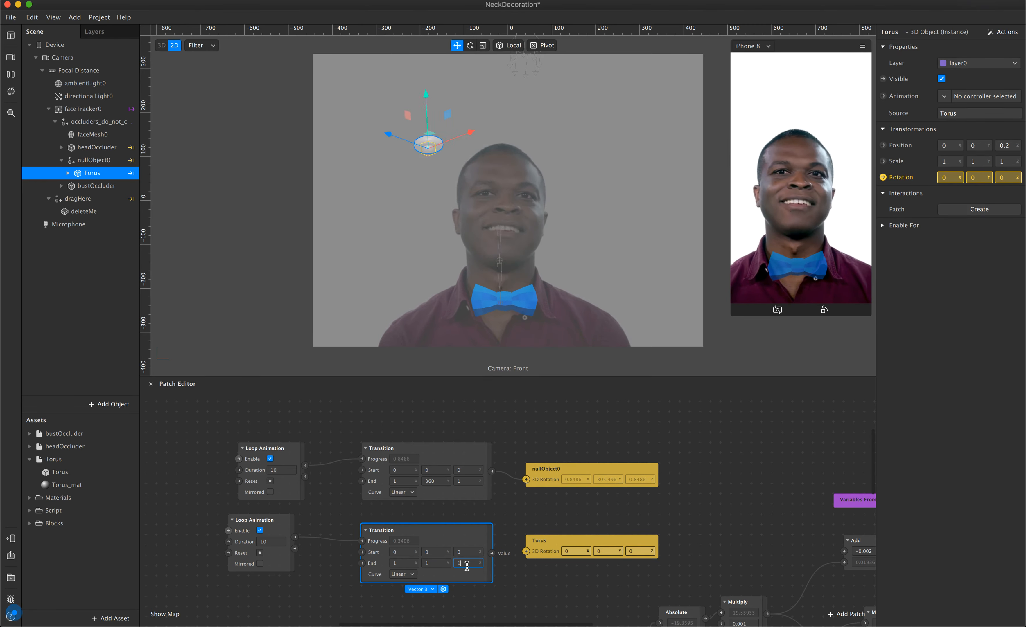
type("360")
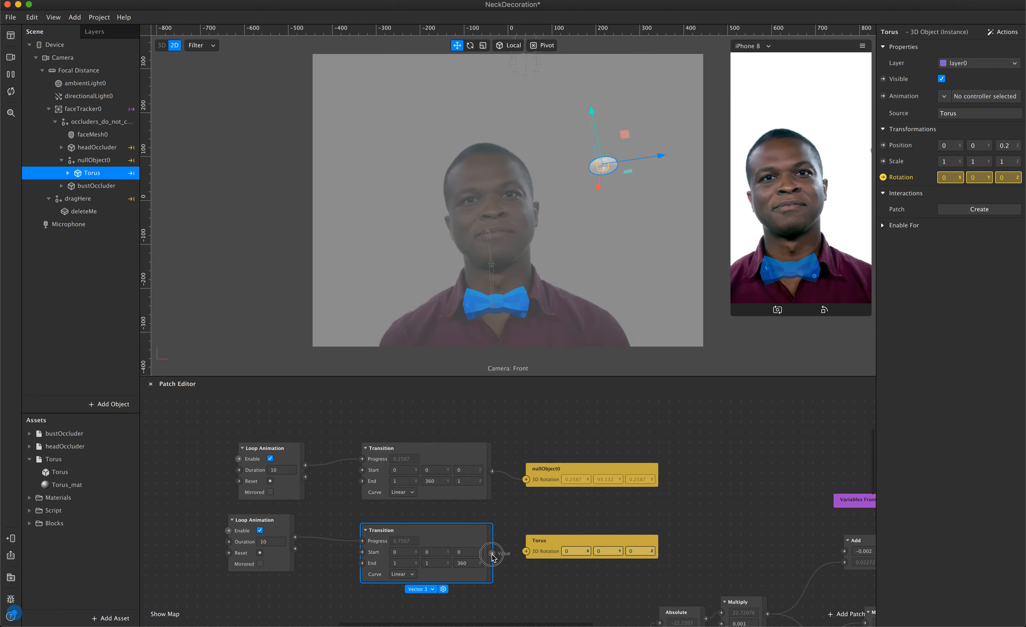
left_click_drag(492, 553, 526, 552)
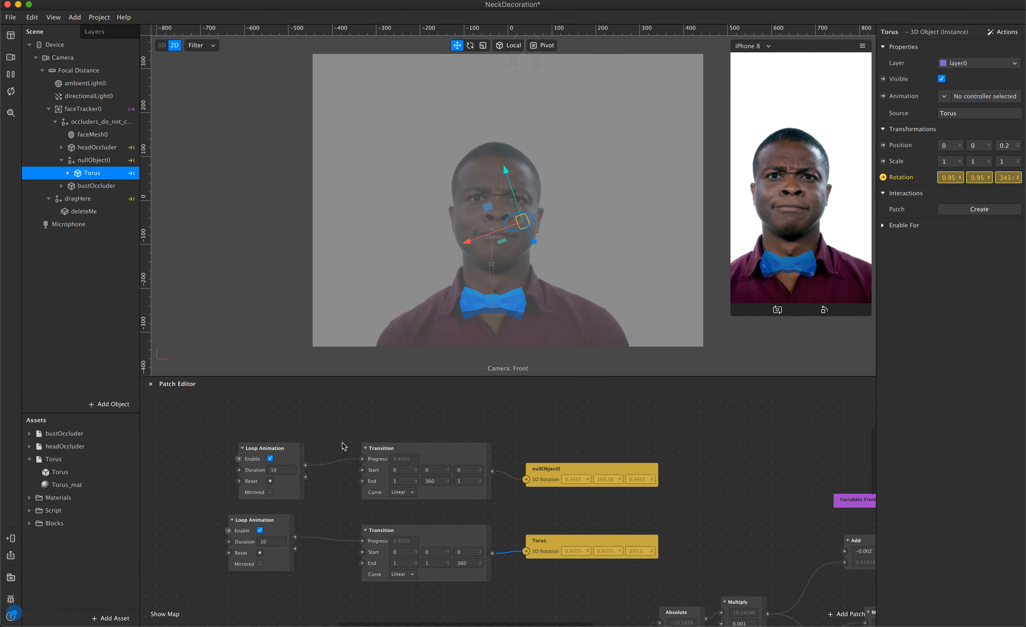
Set the Loop Animation duration to 10 for the Torus and to 30 for nullObject0.
key("BackSpace")
key("BackSpace")
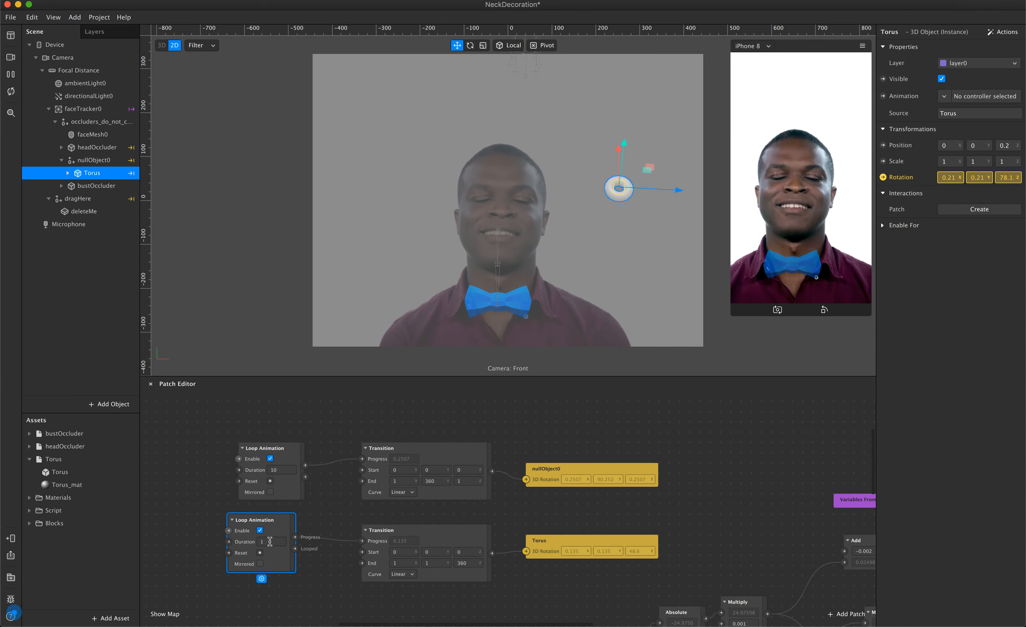
left_click(278, 546)
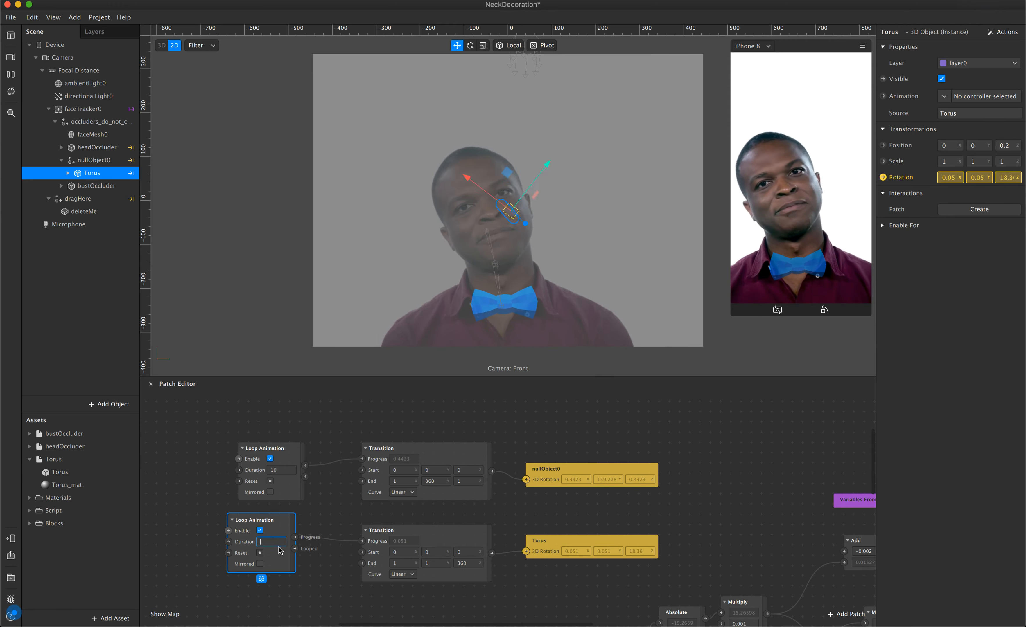
left_click(284, 470)
key("BackSpace")
key("BackSpace")
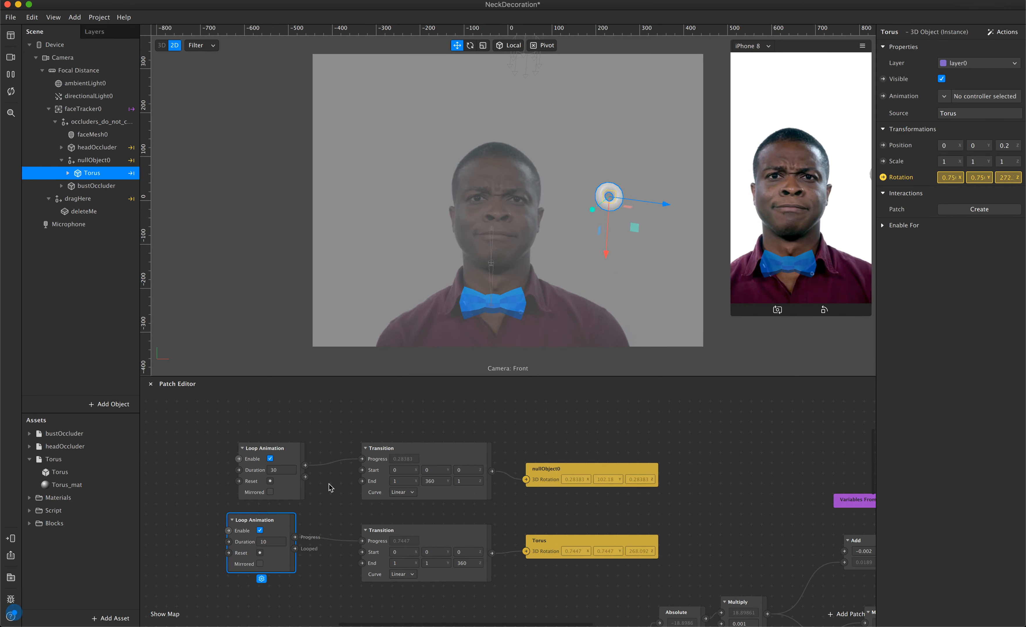
Collapse nullObject0 and move it into the dragHere group below deleteMe.
left_click(81, 162)
left_click(61, 160)
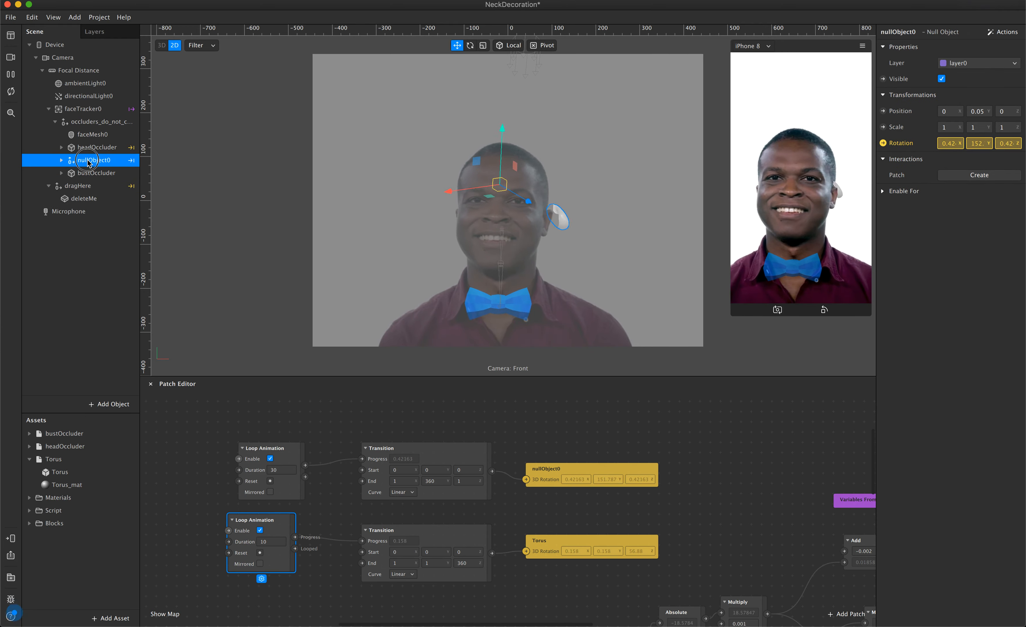
left_click_drag(89, 163, 100, 208)
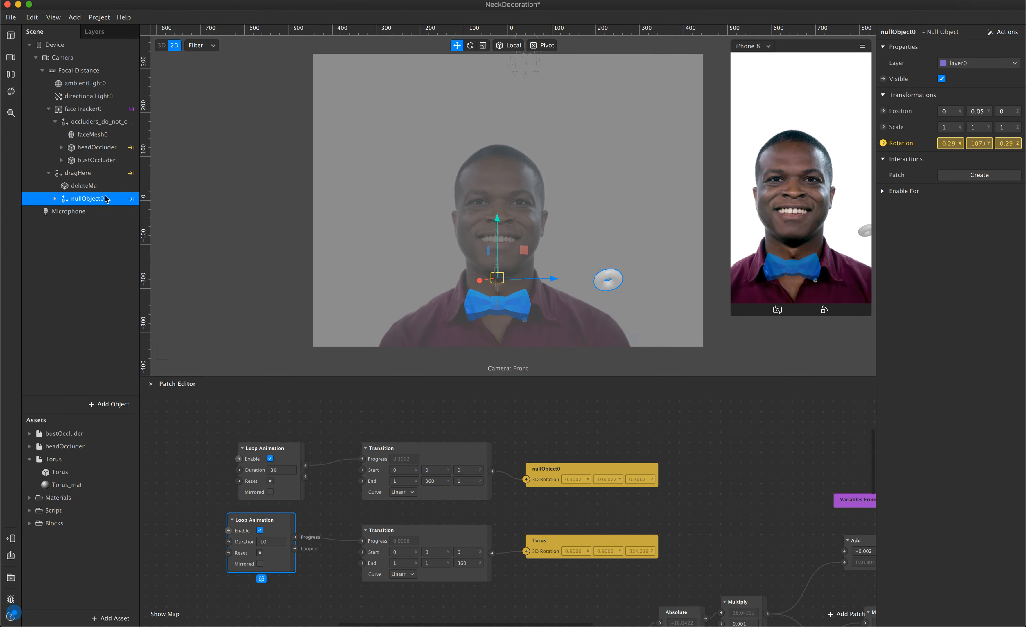
Try nullObject0 outside the camera hierarchy beside and under Microphone, and return it to the dragHere group.
left_click_drag(92, 203, 63, 212)
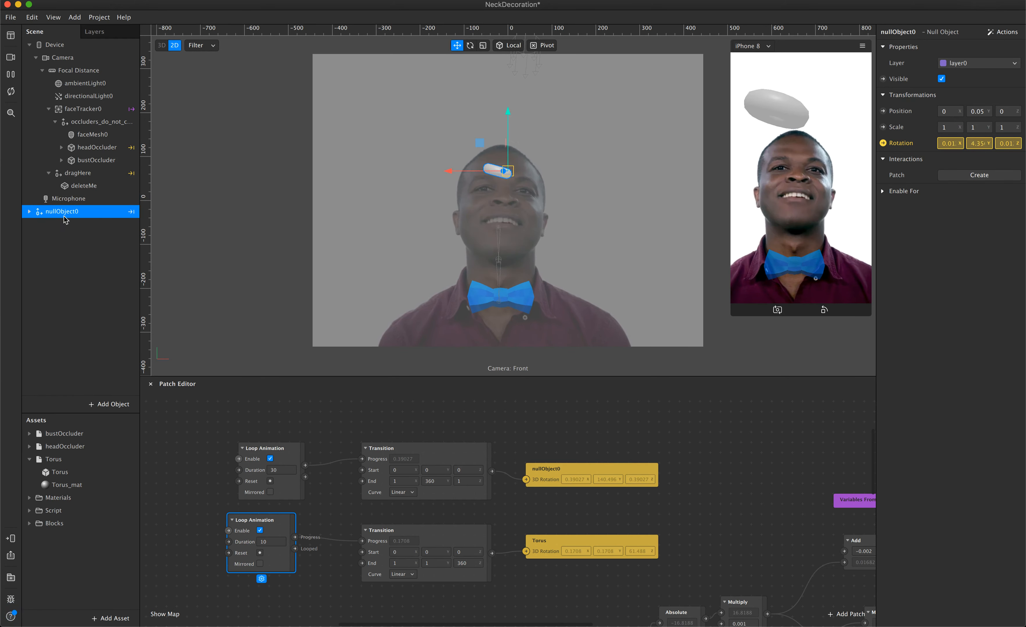
left_click(60, 198)
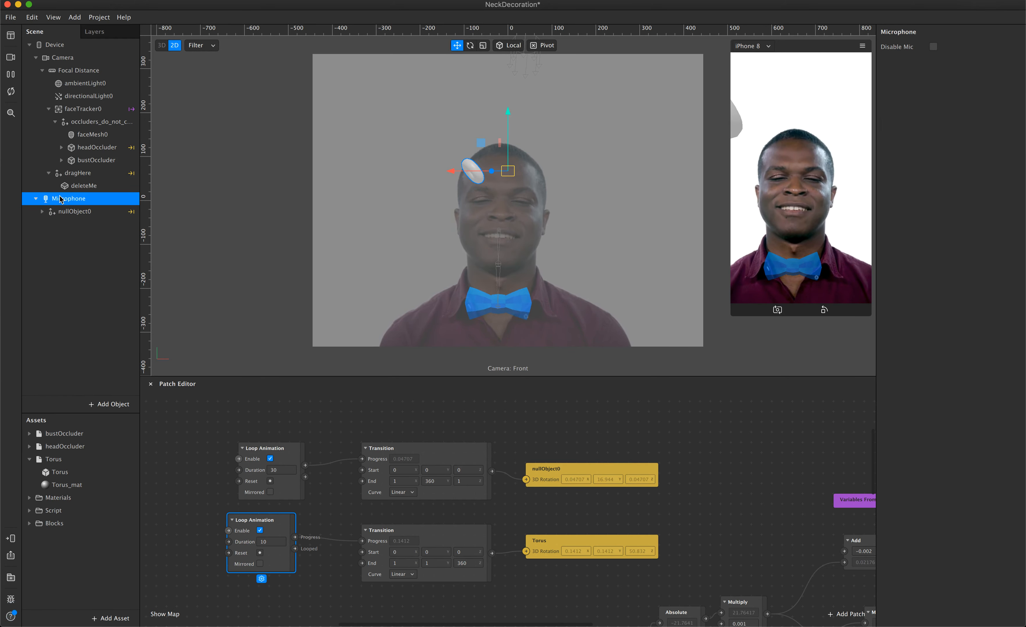
left_click(75, 213)
left_click_drag(66, 216, 62, 192)
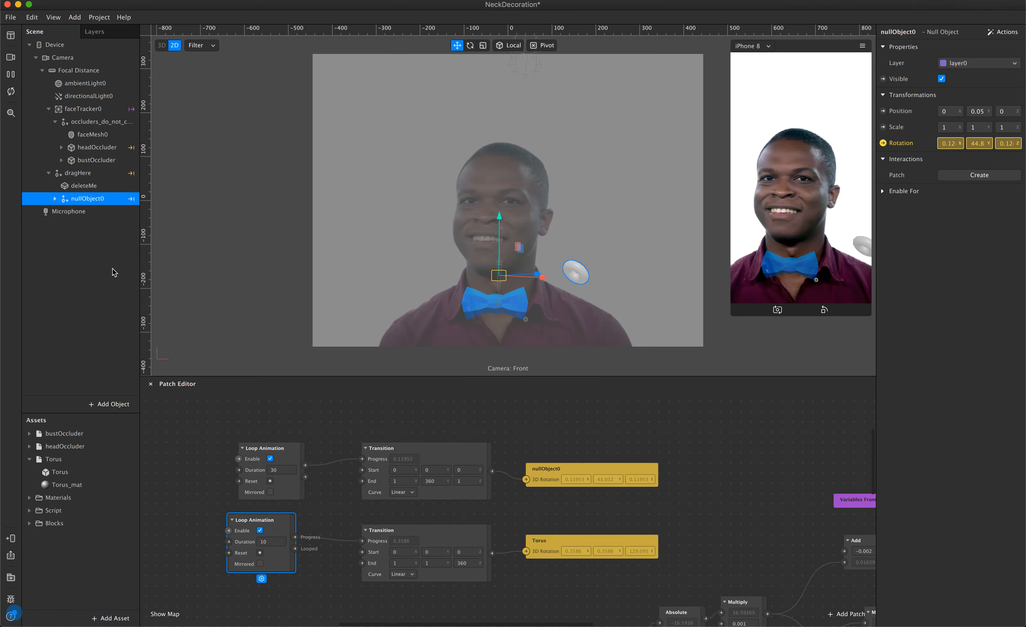
Move nullObject0 directly under faceTracker0 and from there into the occluders group above faceMesh0.
left_click_drag(84, 200, 83, 118)
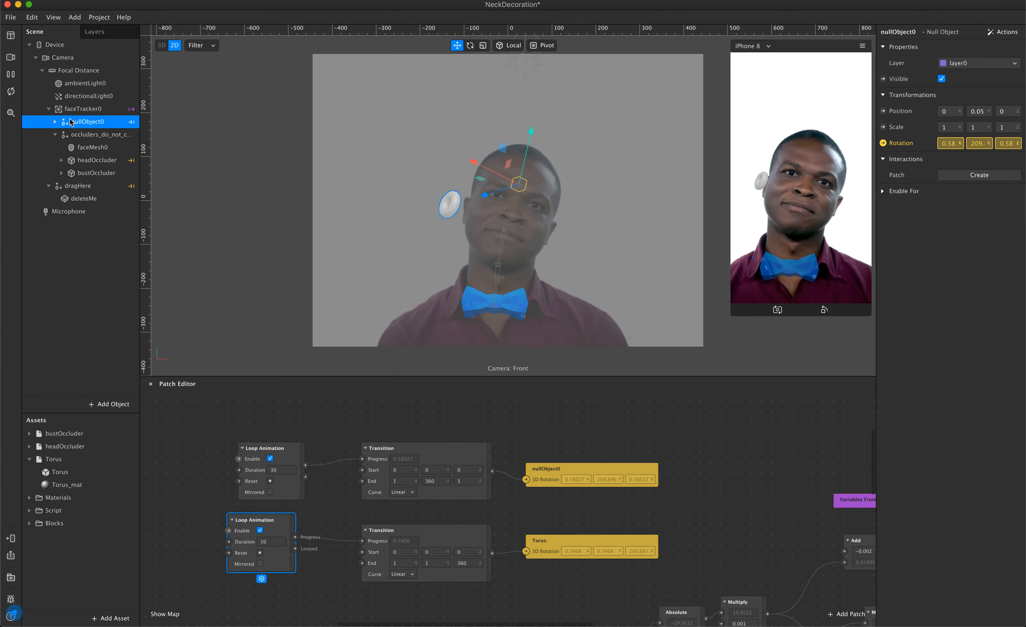
left_click_drag(74, 122, 93, 142)
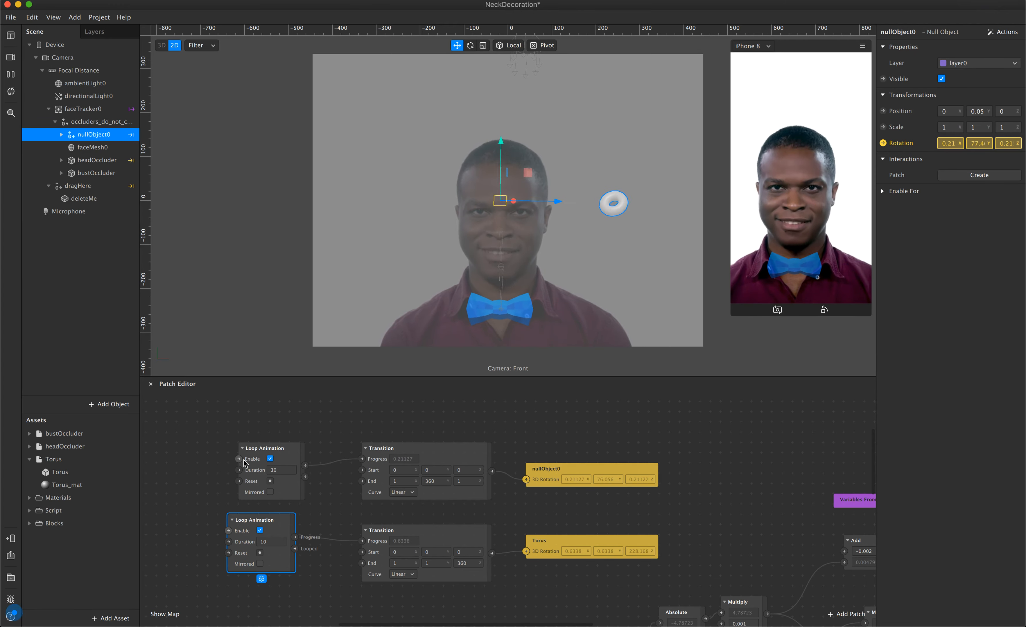
Speed up nullObject0's orbit by setting its Loop Animation's duration to 5.
left_click(287, 470)
key("BackSpace")
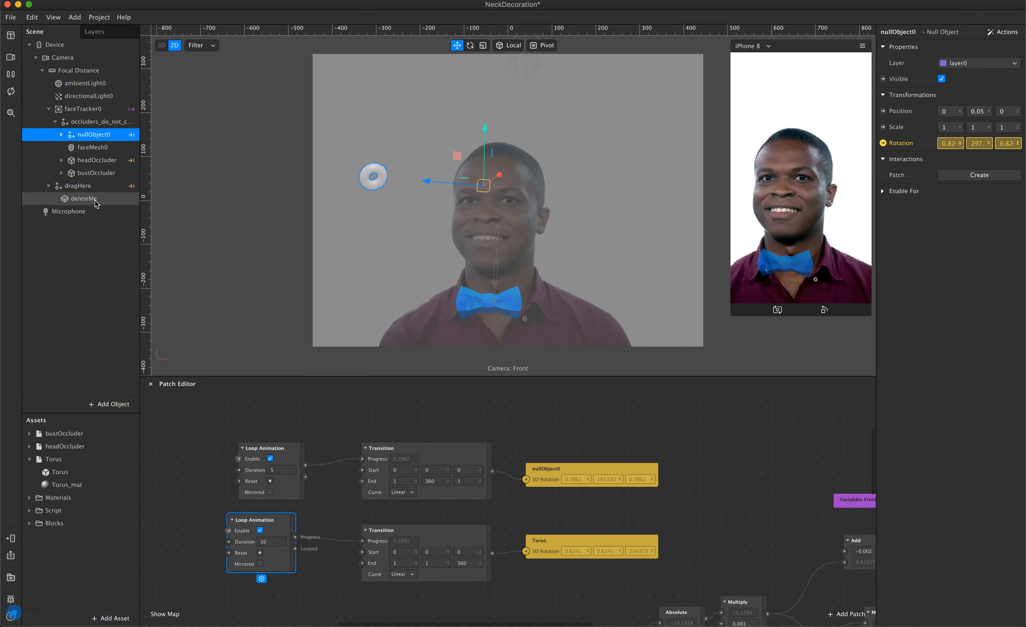
Move nullObject0 inside the headOccluder object and set its Loop Animation's duration to 30.
left_click_drag(93, 135, 95, 165)
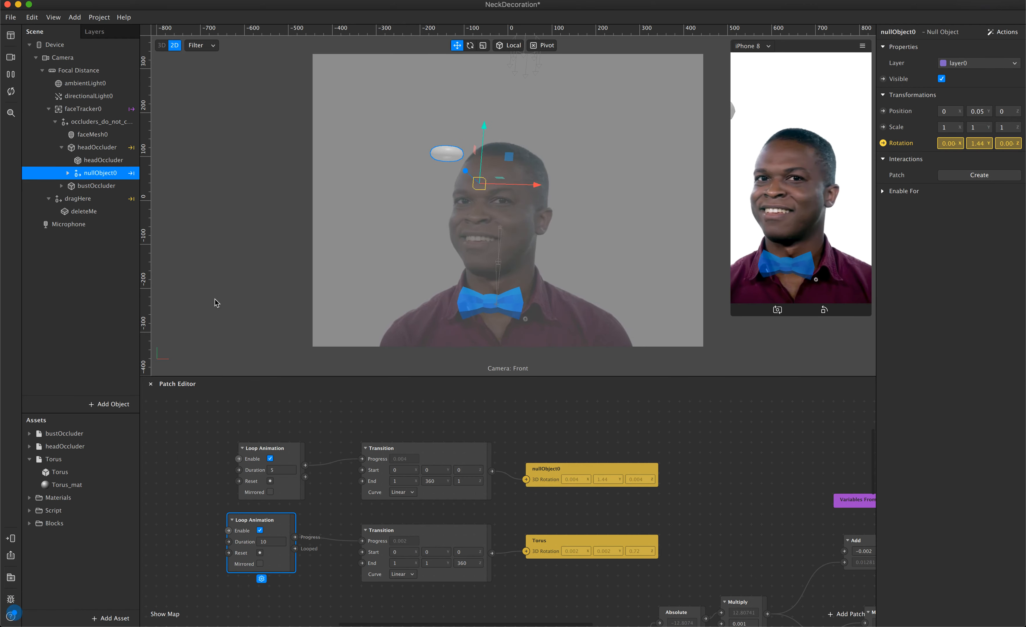
left_click(281, 469)
key("BackSpace")
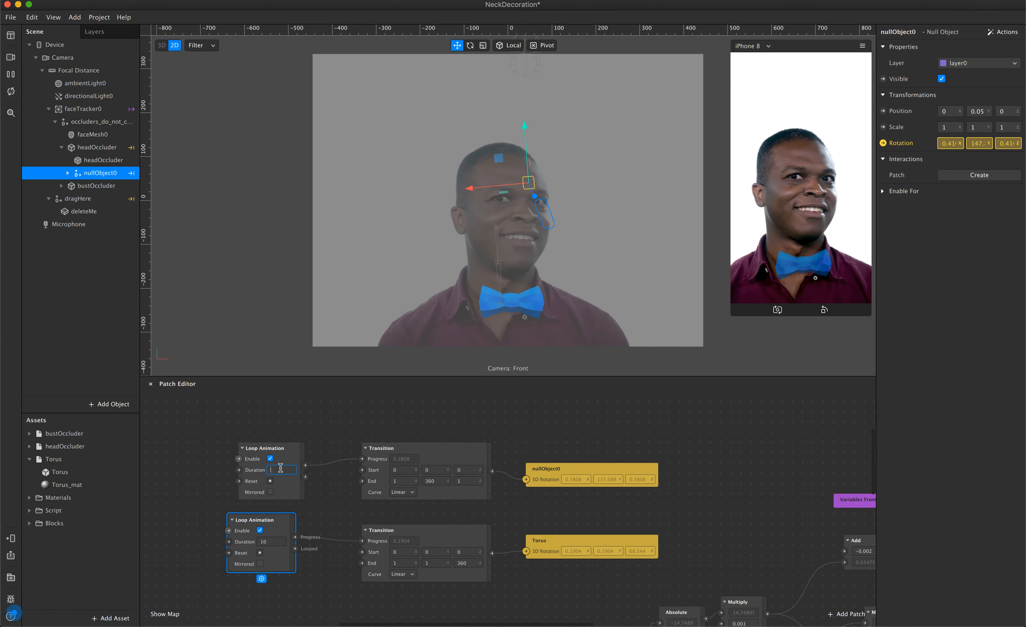
key("BackSpace")
key("BackSpace")
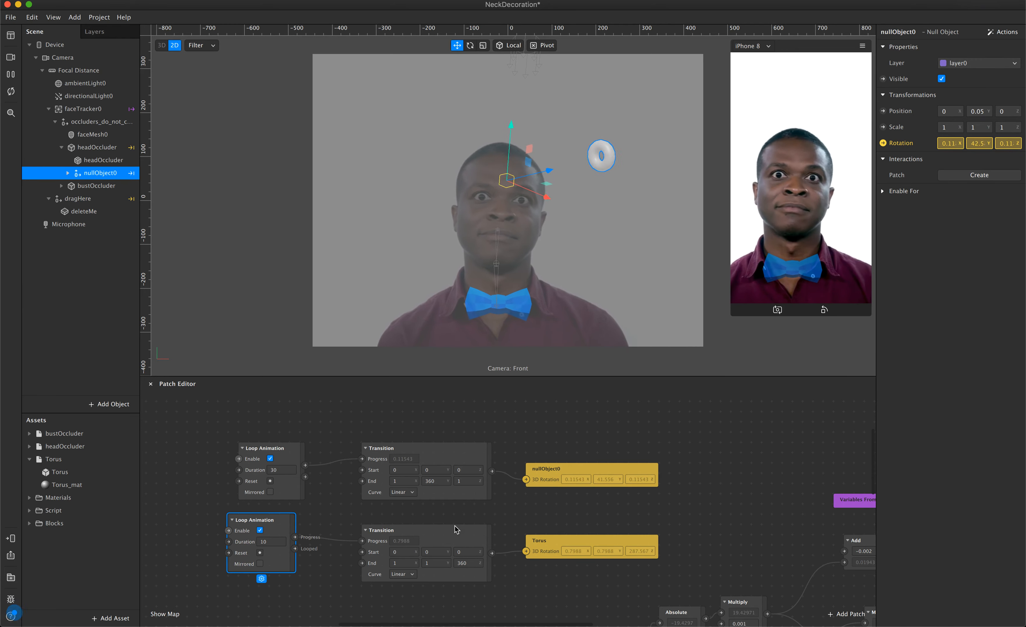
Move the Torus's Transition and rotation patches up to align them with the second Loop Animation.
left_click_drag(454, 530, 454, 520)
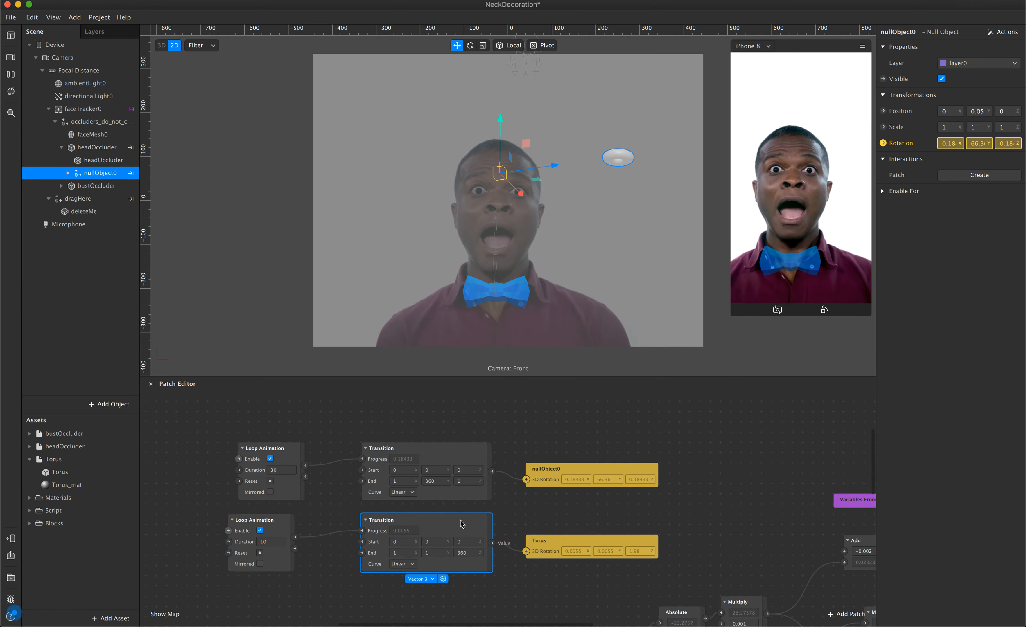
left_click_drag(579, 540, 581, 525)
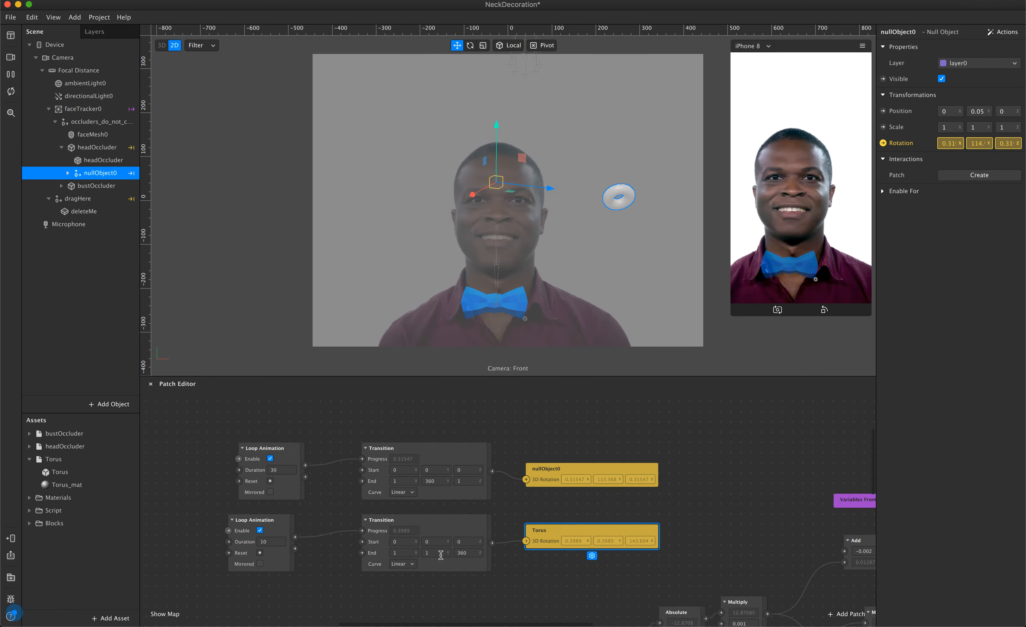
Open the X end value of the Torus's Transition for editing.
left_click(404, 554)
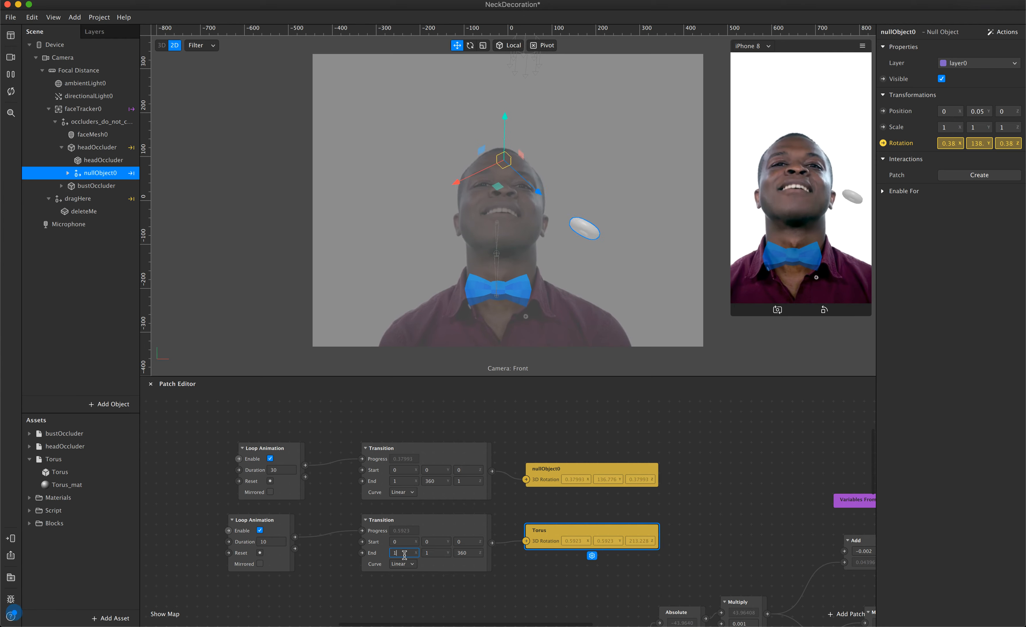